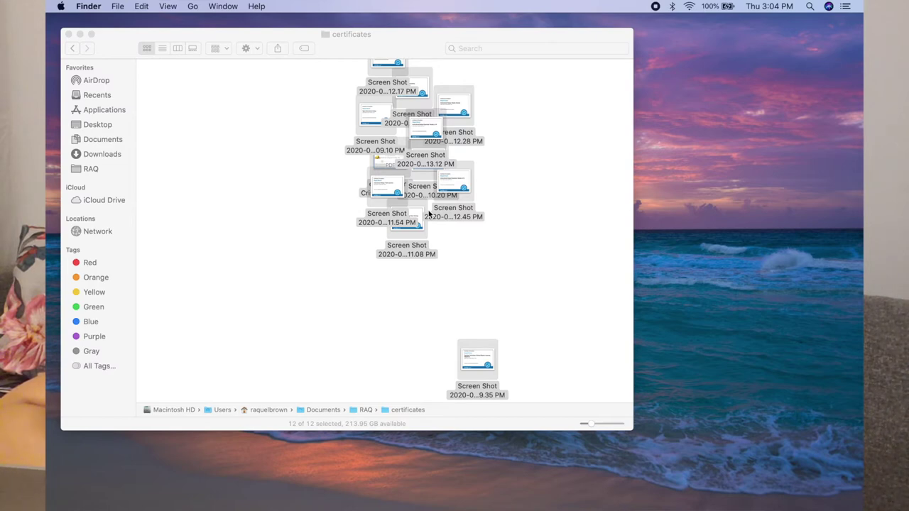
Deselect all files in the certificates folder and clean up the overlapping icons onto the grid
click(292, 253)
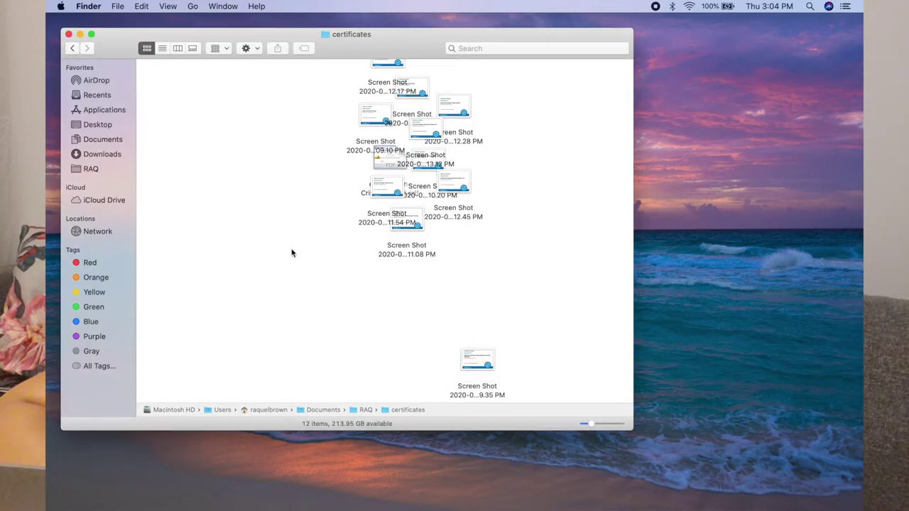
right_click(292, 253)
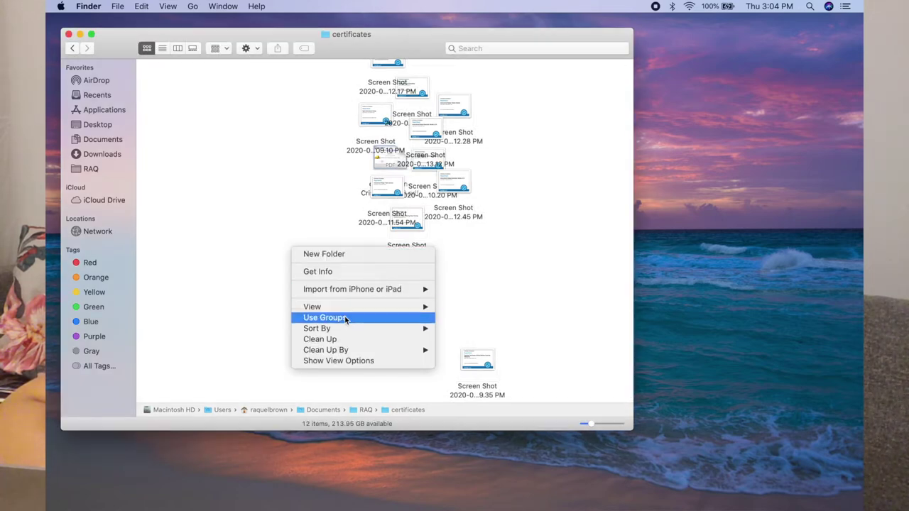
click(343, 340)
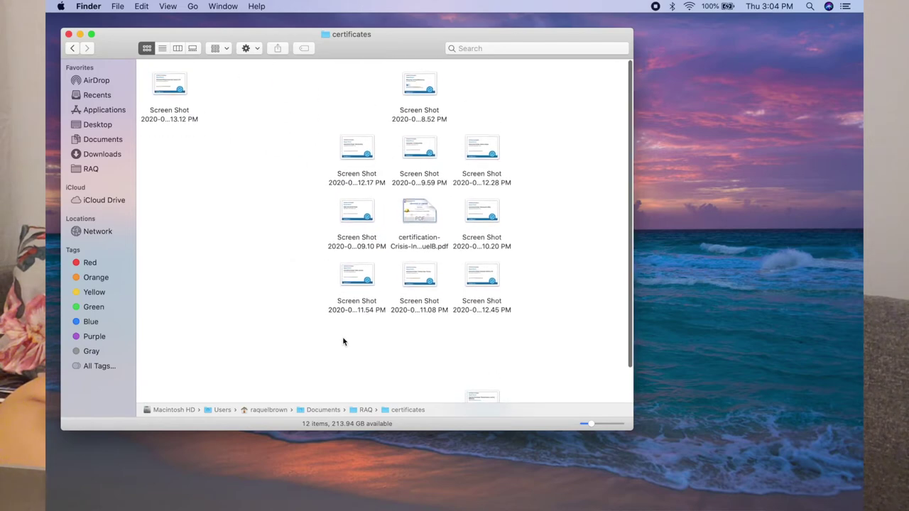
Arrange the icons in the certificates folder with Clean Up By Name
scroll(343, 341, down, 3)
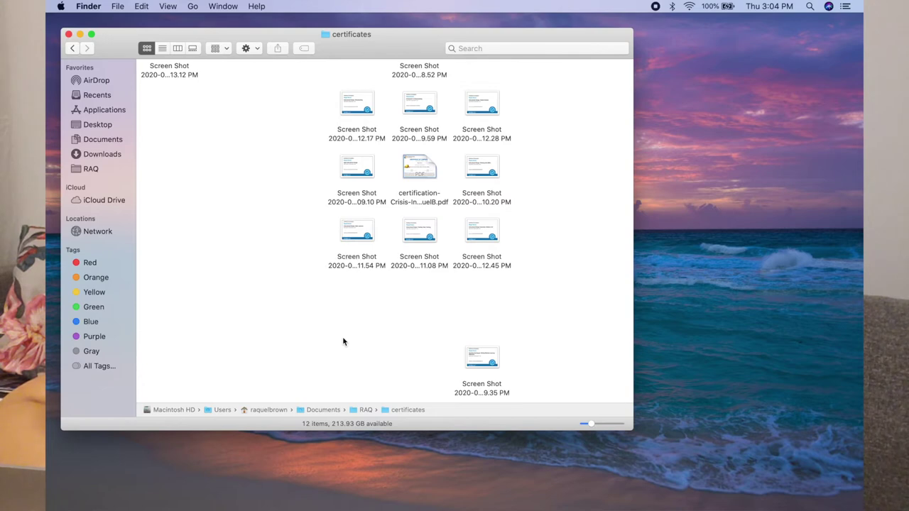
right_click(281, 222)
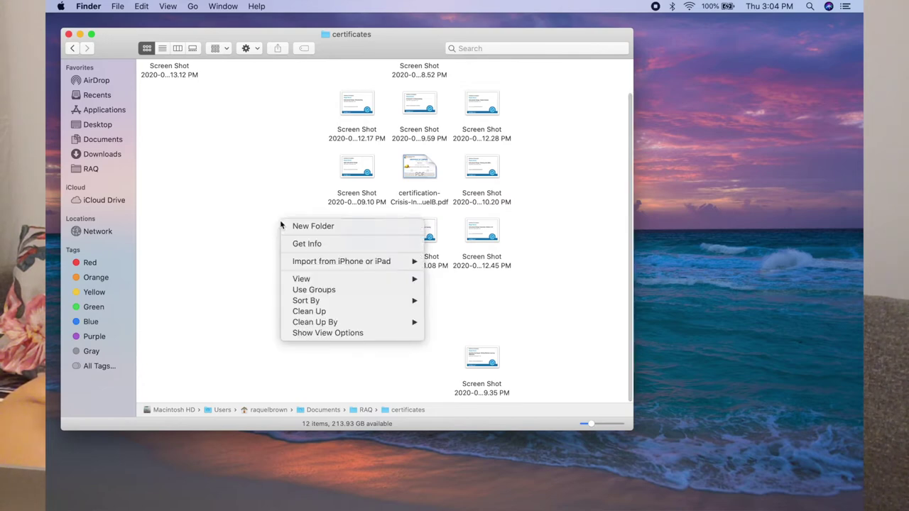
mouse_move(359, 326)
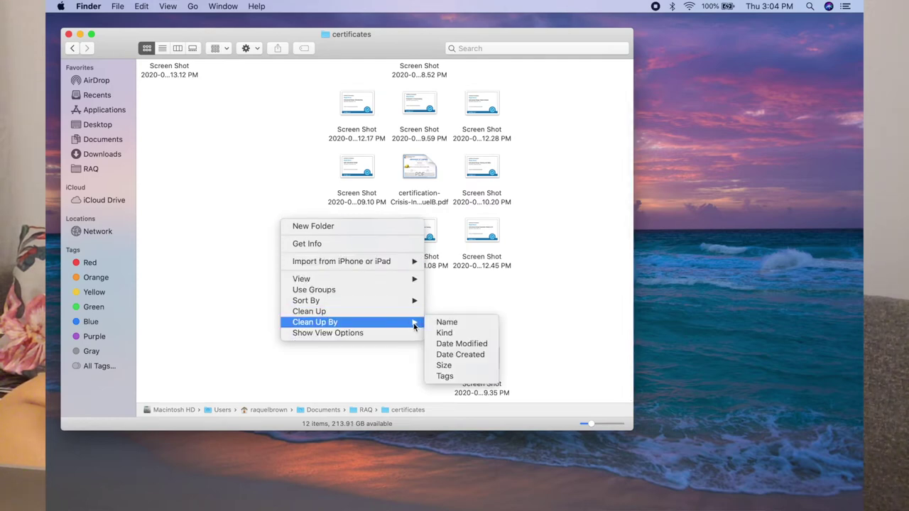
click(436, 324)
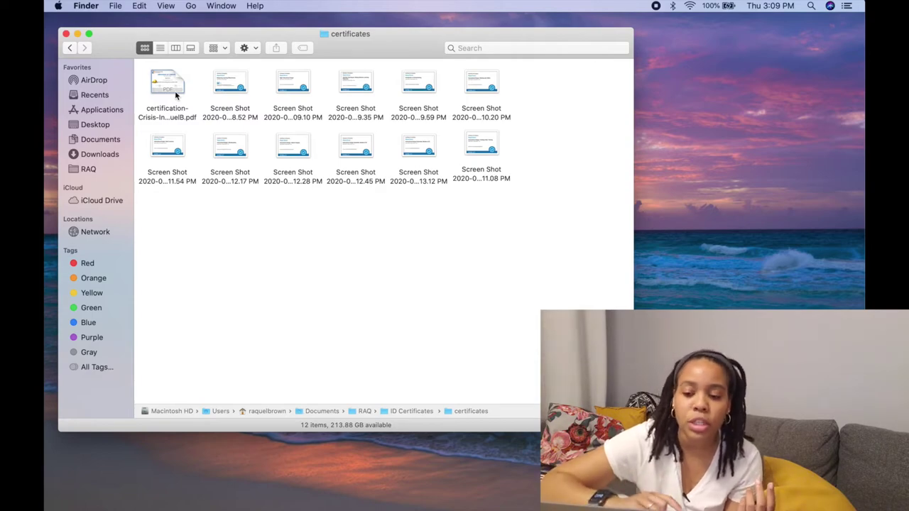
Preview the certification PDF with Quick Look, browse through the following certificate screenshots, and close the preview with nothing selected
click(174, 84)
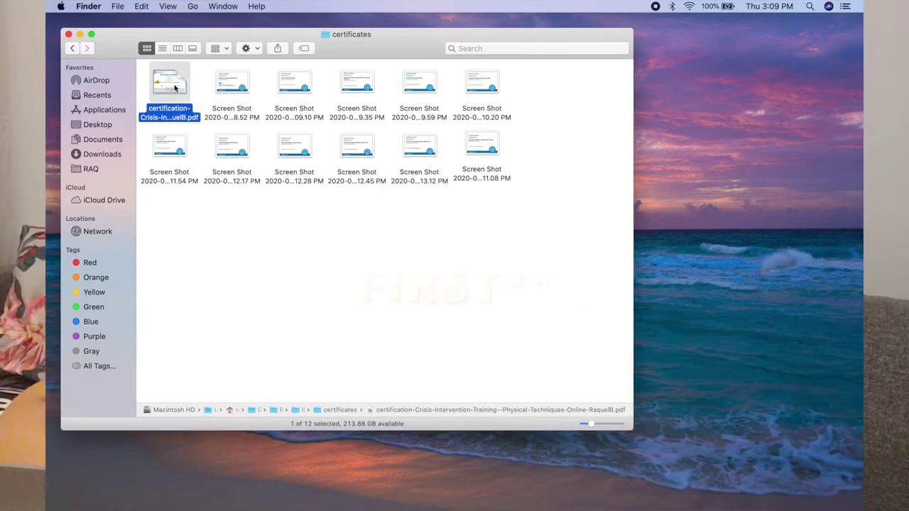
key(space)
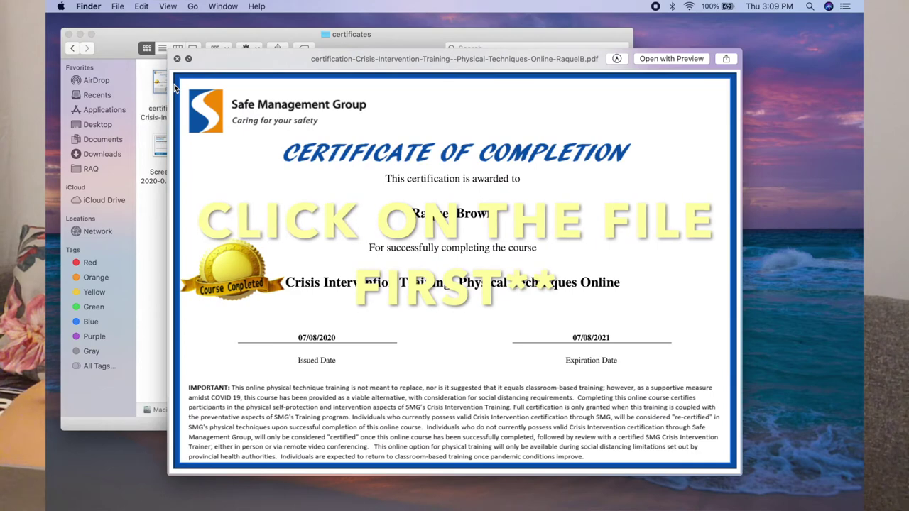
key(Right)
key(Right)
key(Right)
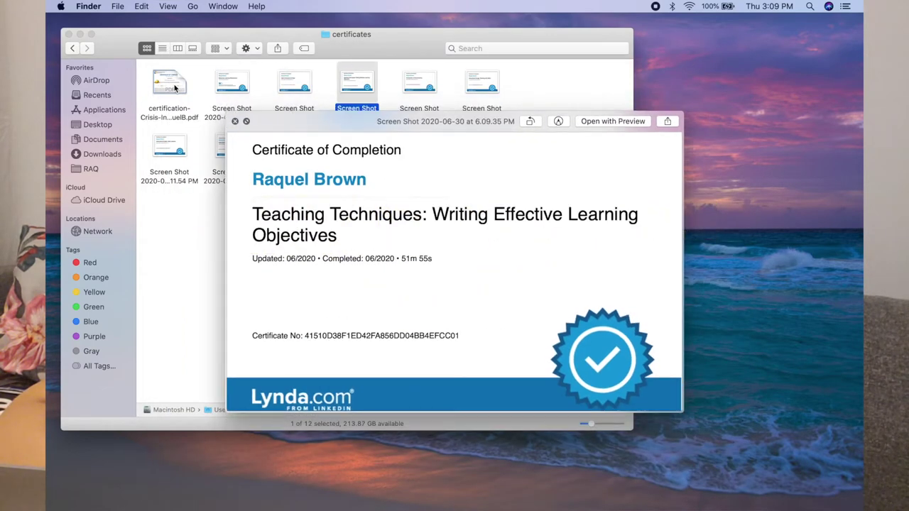
key(Right)
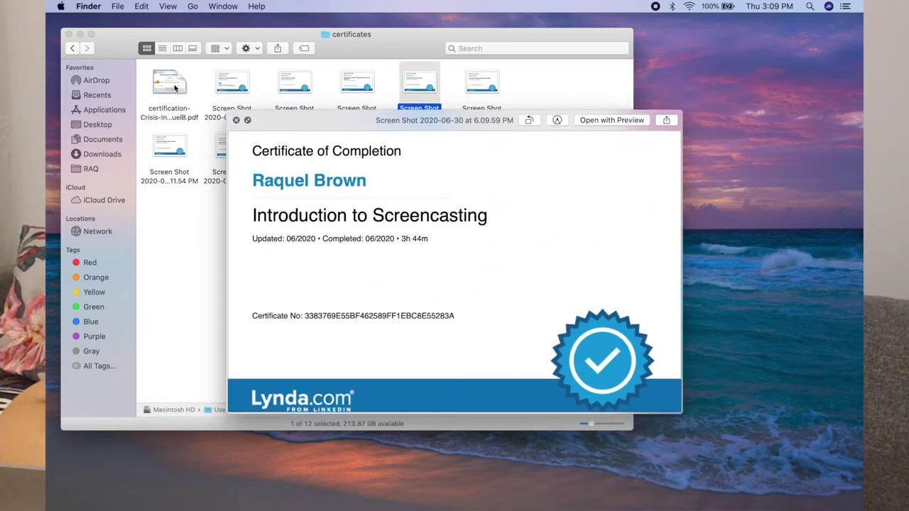
key(Right)
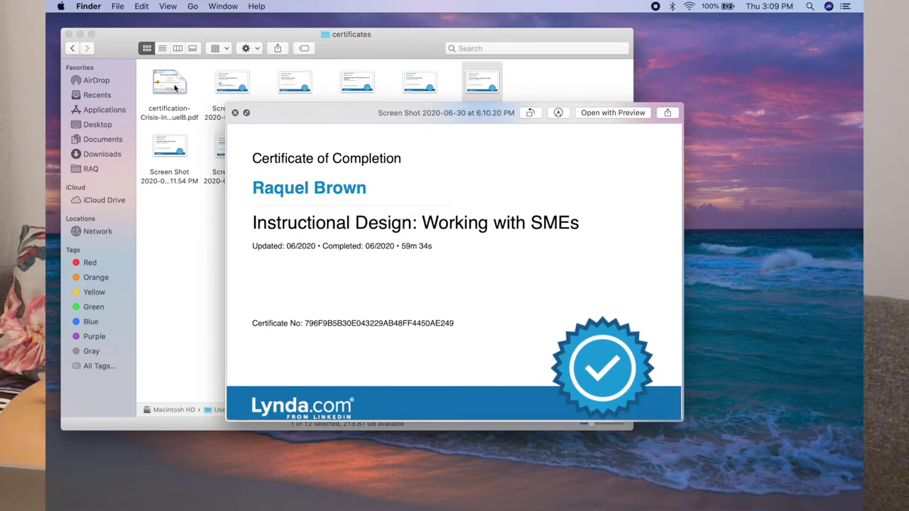
key(Right)
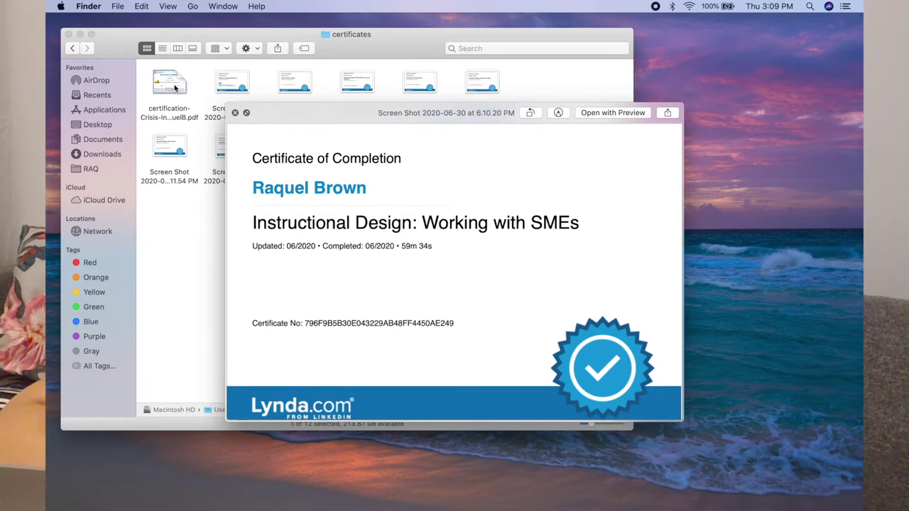
key(Right)
key(Right)
key(Right)
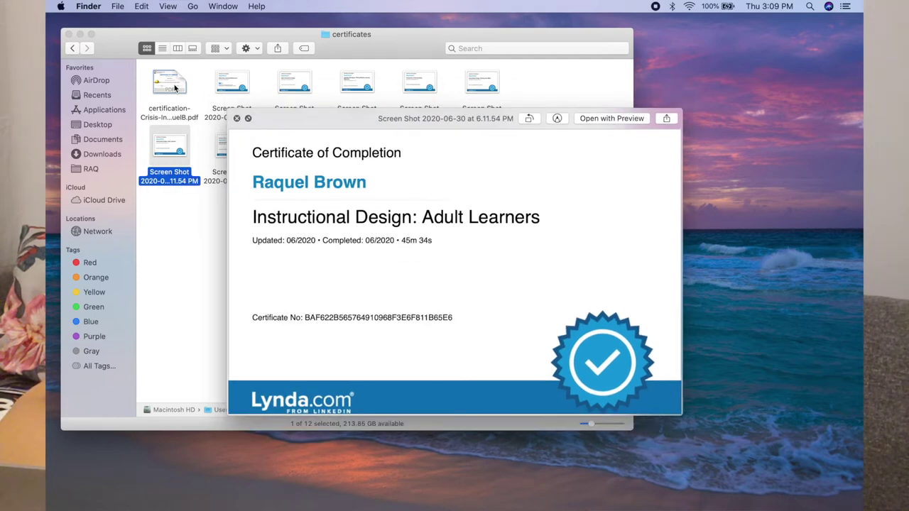
click(236, 118)
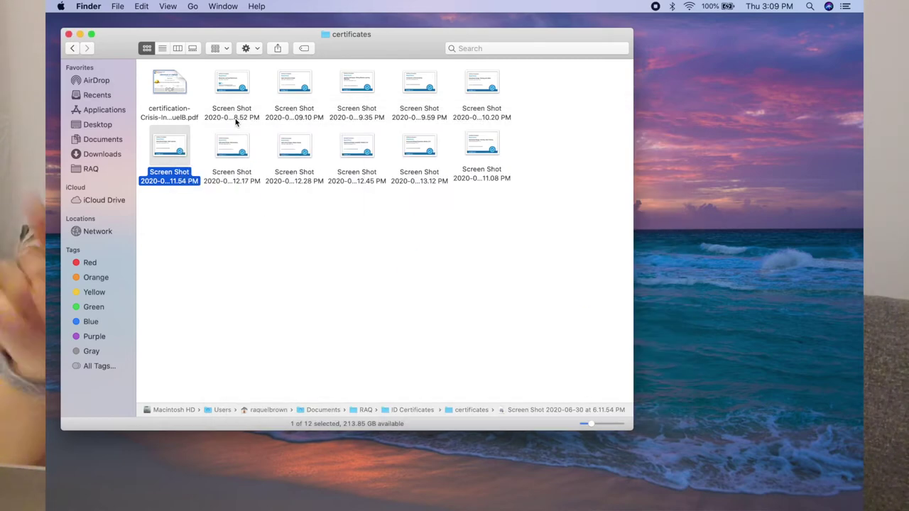
click(339, 241)
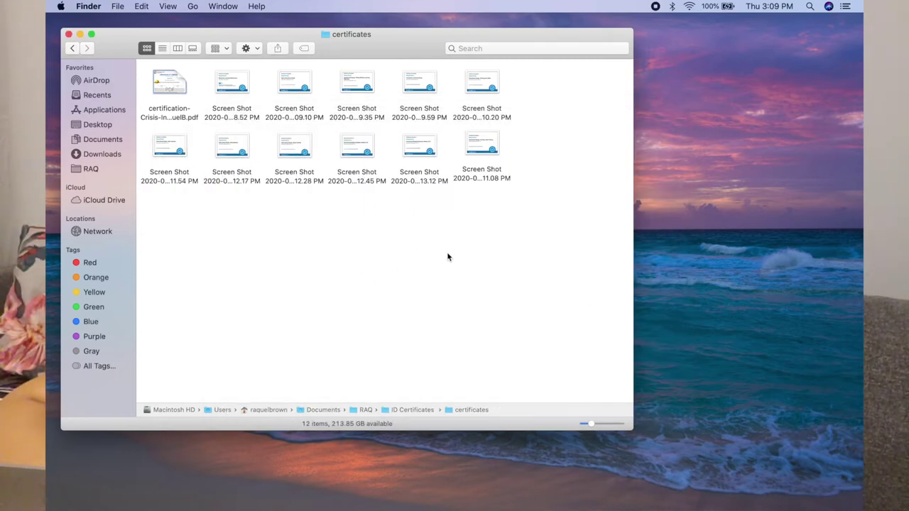
Select all the certificate files and look through them one after another in a single Quick Look preview
drag(545, 69, 120, 249)
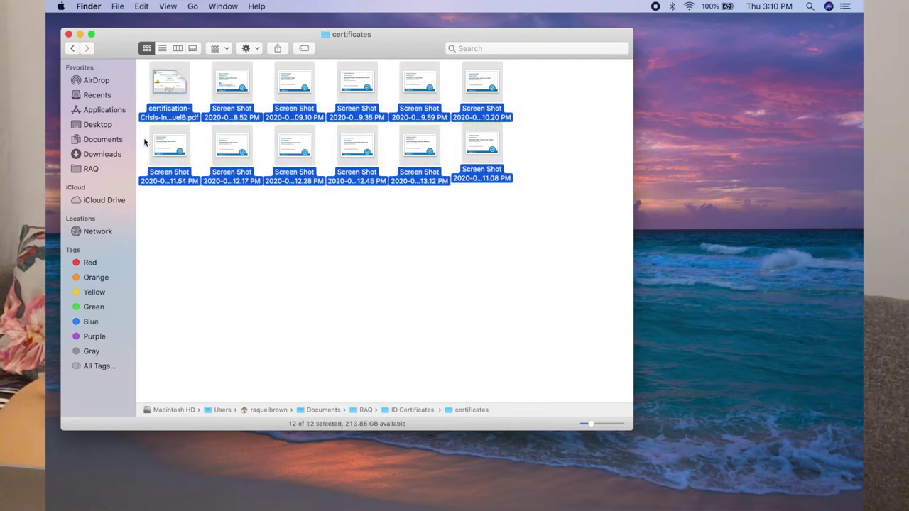
key(space)
key(Right)
key(Right)
key(Right)
key(Right)
key(Right)
key(Right)
key(Right)
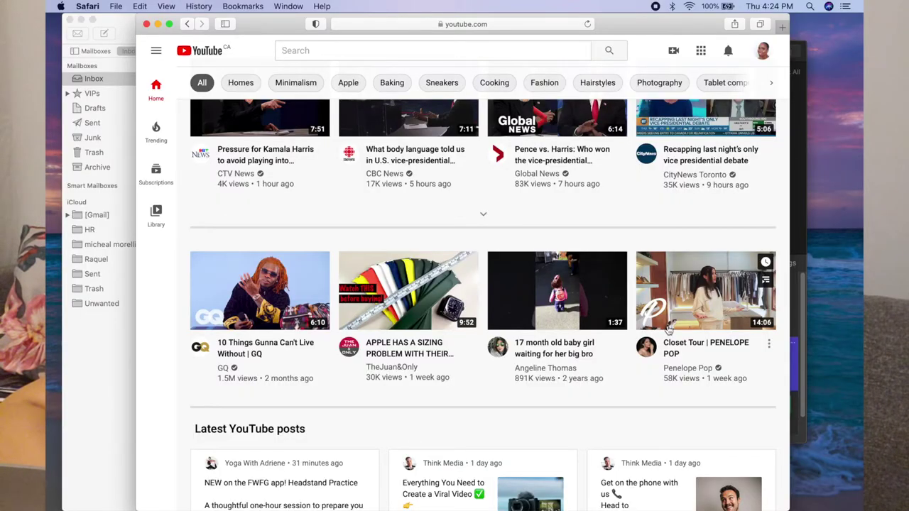
Cycle through the open applications from Safari to Mail, Calendar and iMovie, ending back in Safari
key(super+Tab)
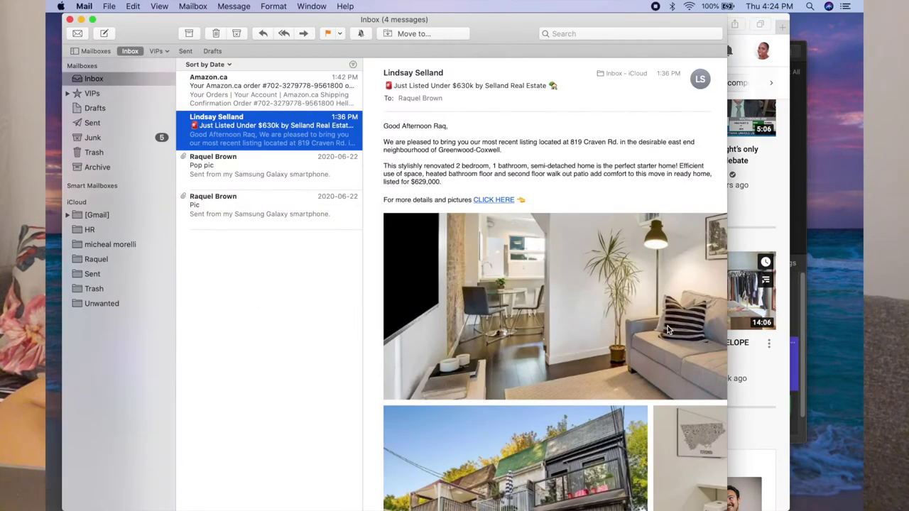
key(super+Tab)
key(super+Tab)
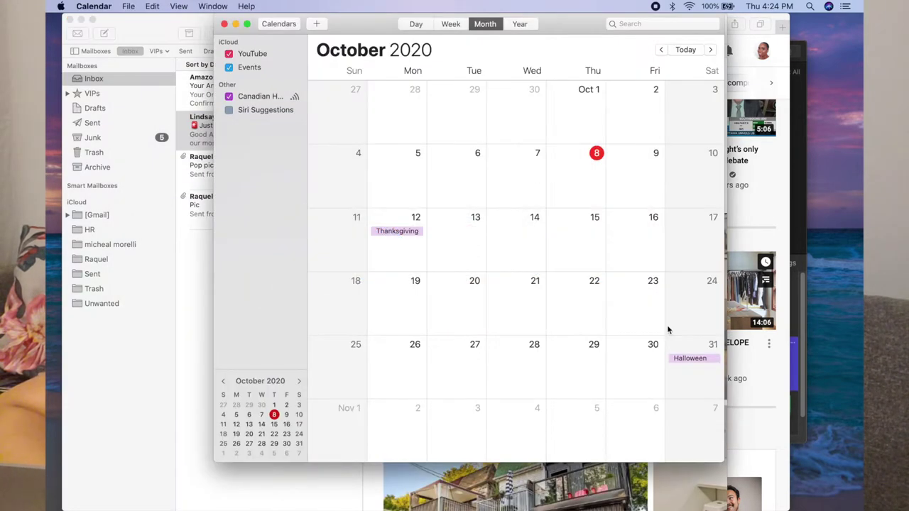
key(super+Tab)
key(super+Tab)
key(super+Tab)
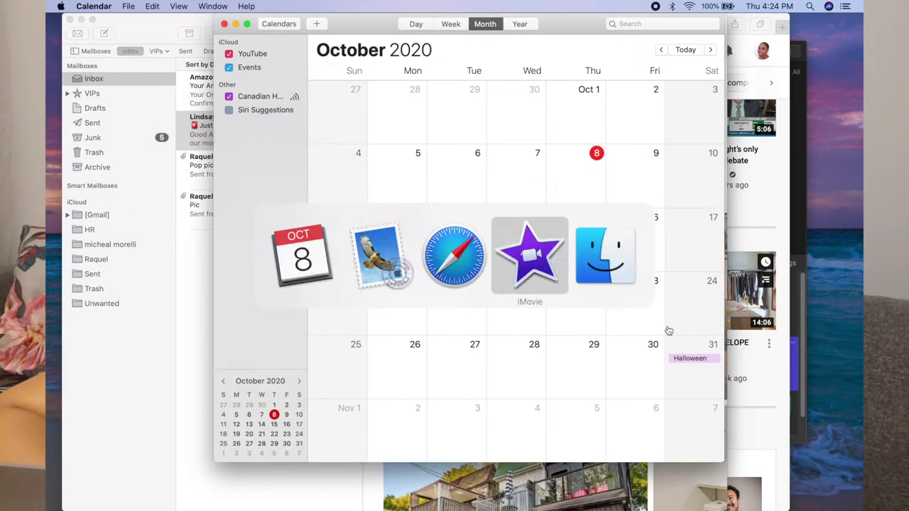
key(super+Tab)
key(super+Tab)
key(super+Tab)
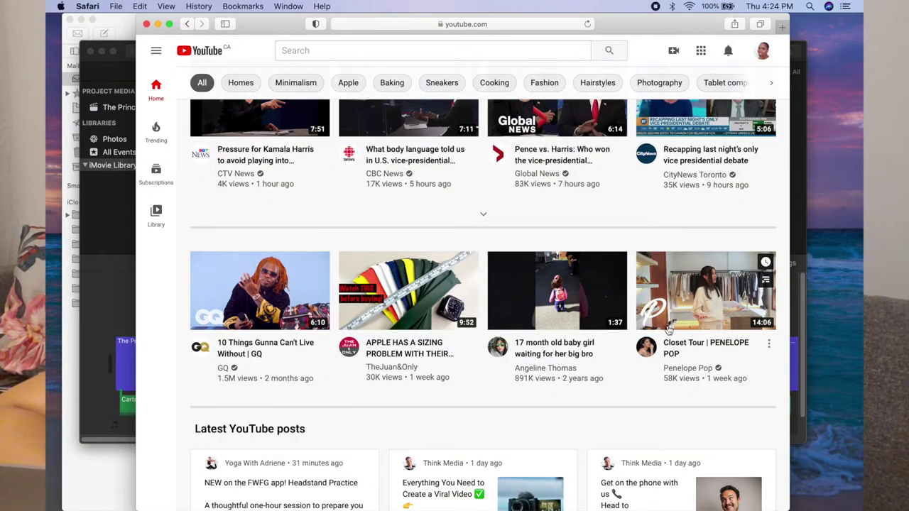
Quit iMovie, Calendar and Mail directly from the application switcher, leaving Safari and Finder running
key(super+Tab)
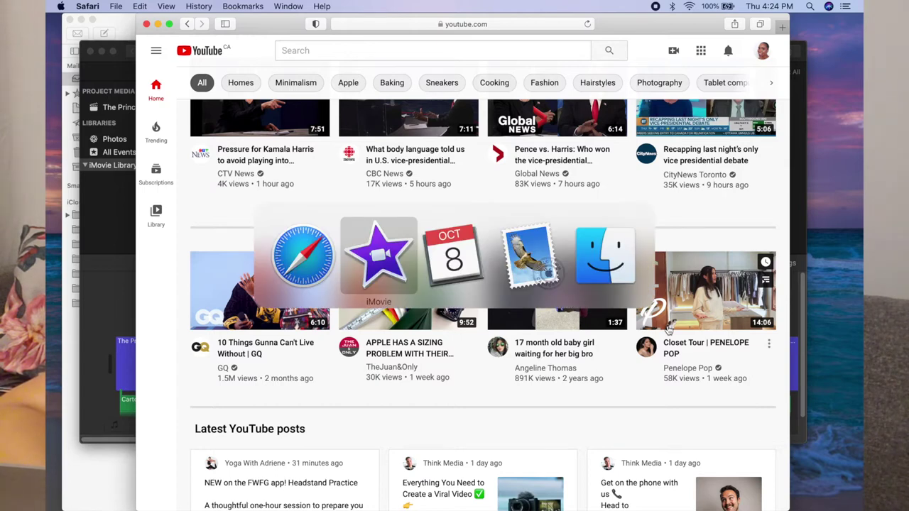
key(super+q)
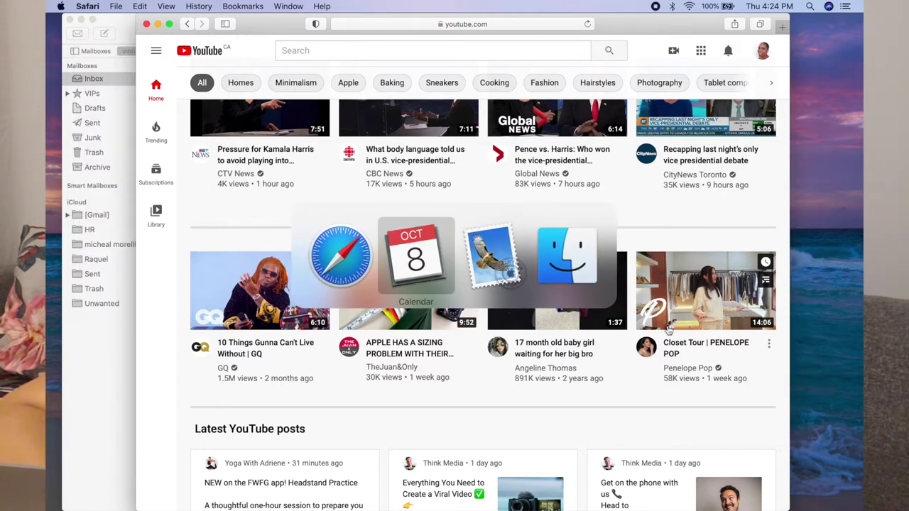
key(super+q)
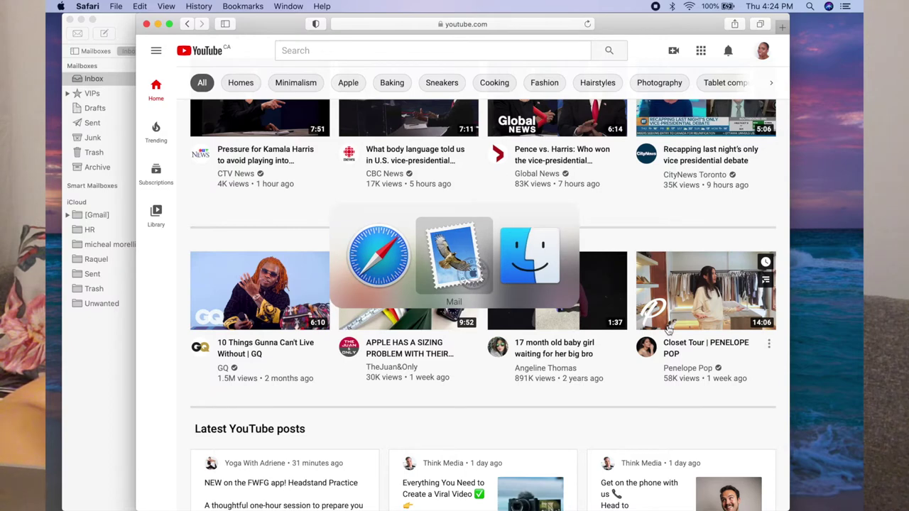
key(super+q)
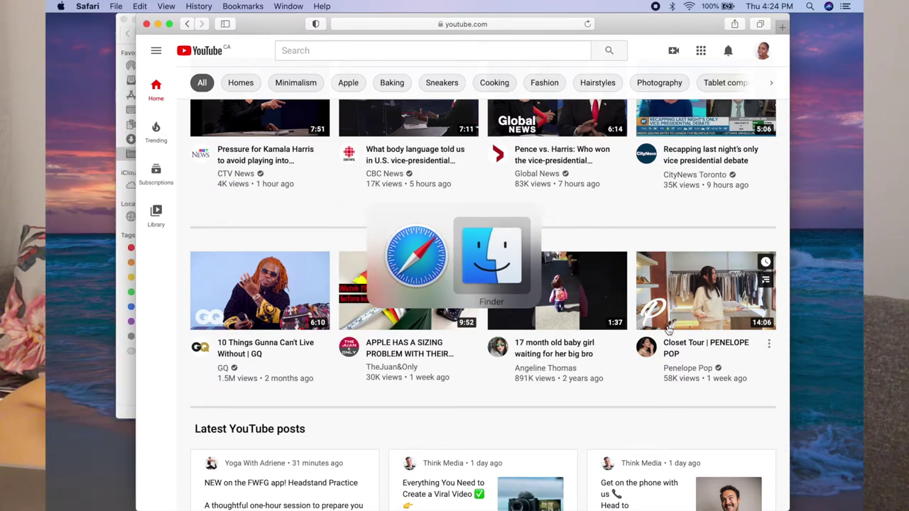
key(super+Tab)
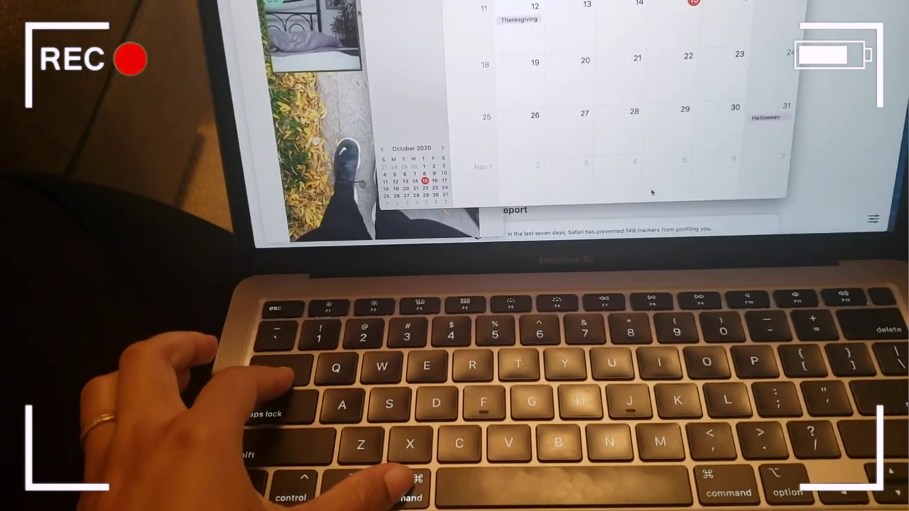
key(super+Tab)
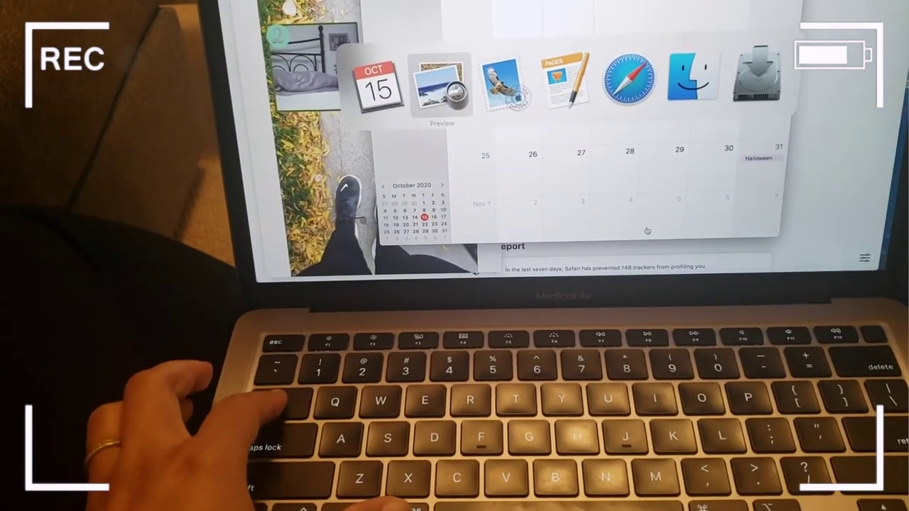
key(super+Tab)
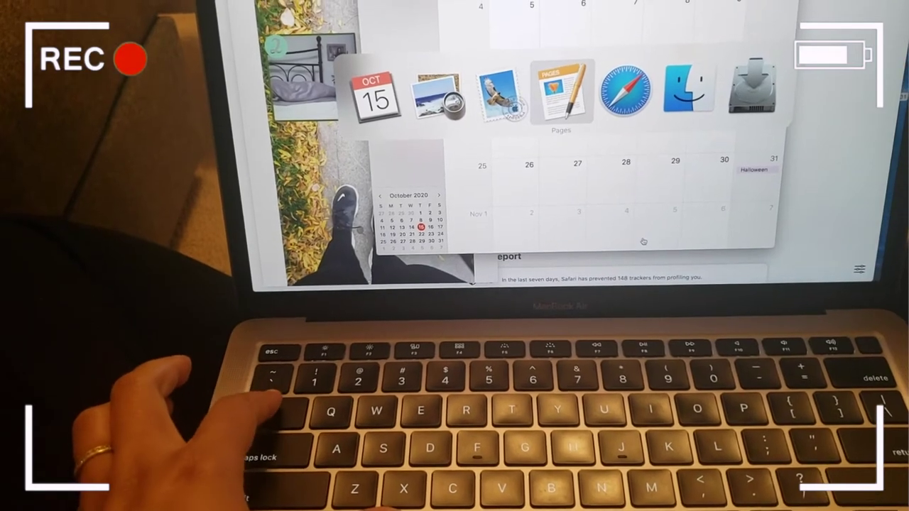
key(super+Tab)
key(super+Tab)
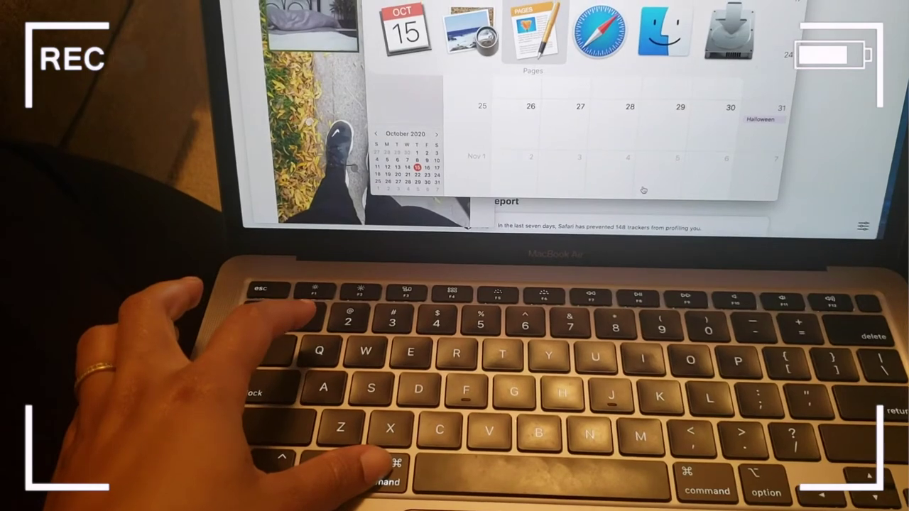
key(Tab)
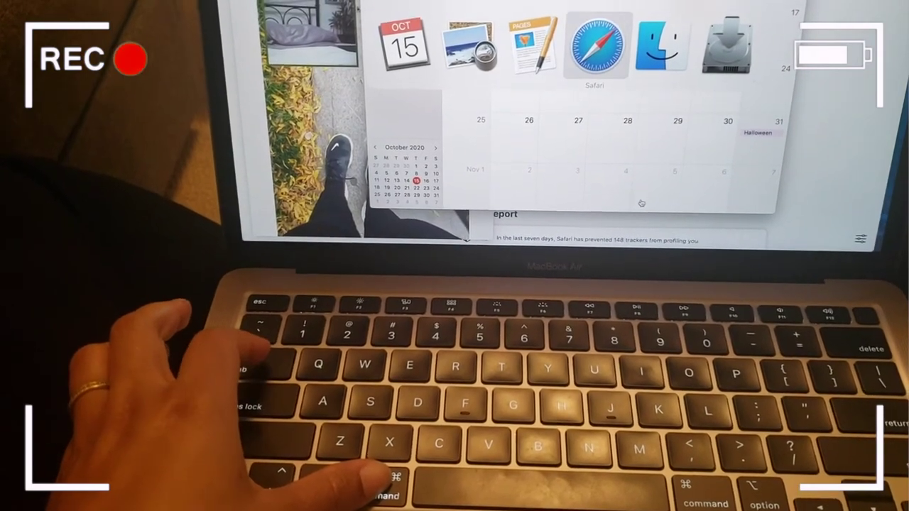
key(Tab)
key(Tab)
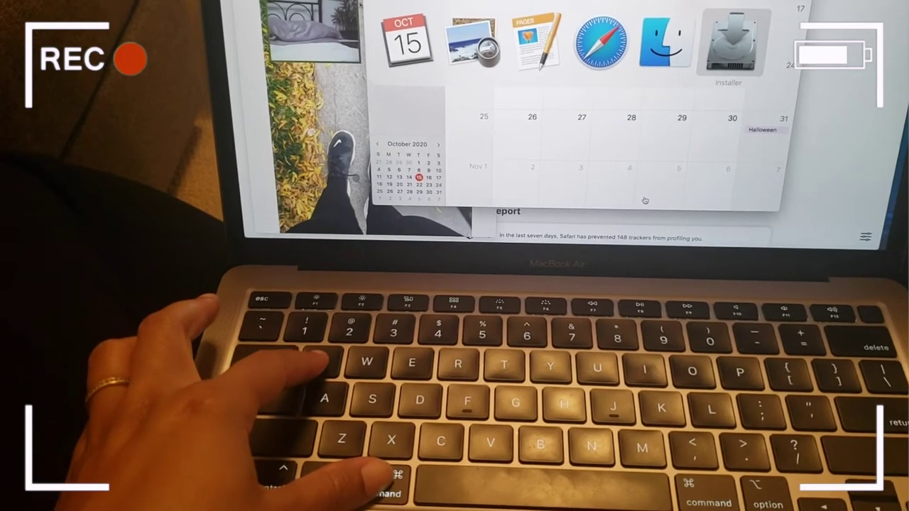
key(super+q)
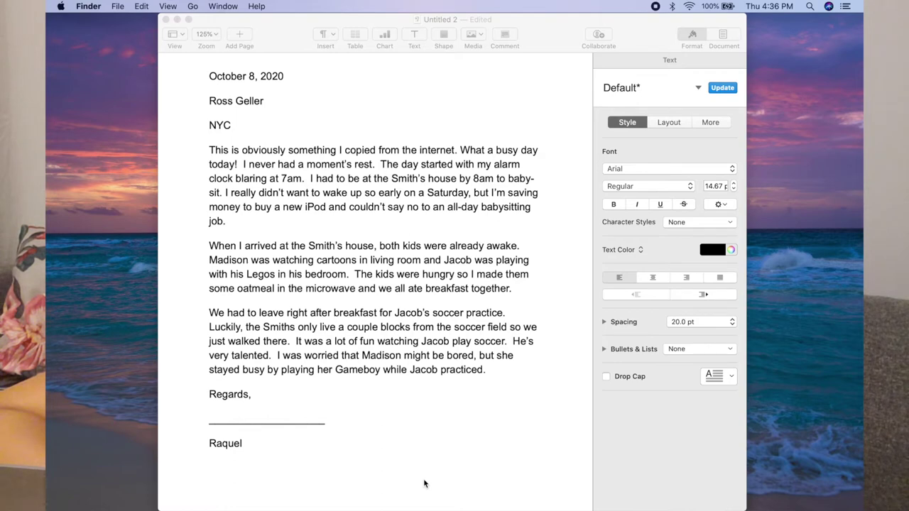
Switch to Pages and bring the Untitled 2 letter to the front
click(117, 7)
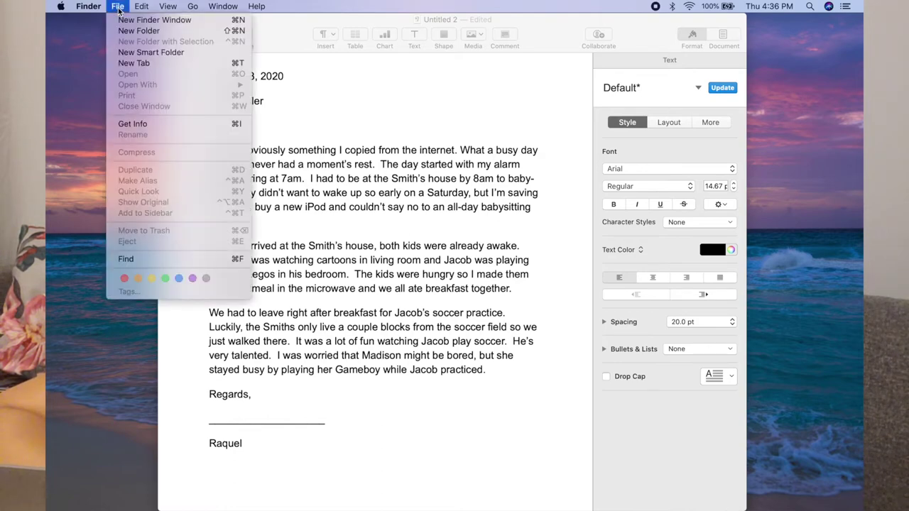
click(340, 246)
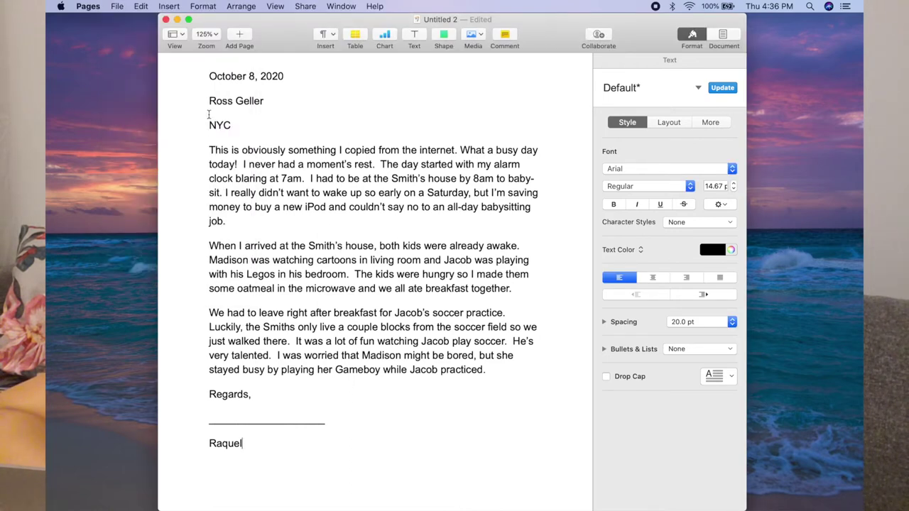
Save the letter from the print dialog as a PDF named "test file" on the Desktop
click(119, 7)
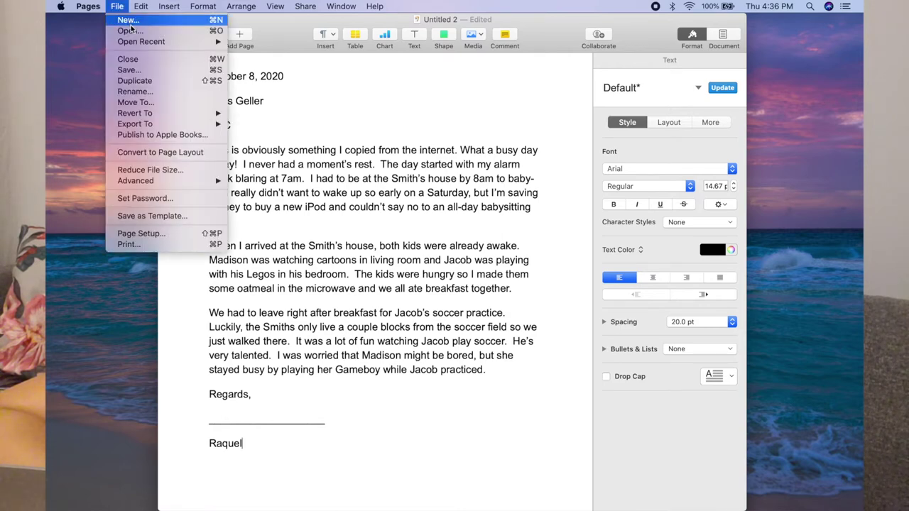
click(138, 244)
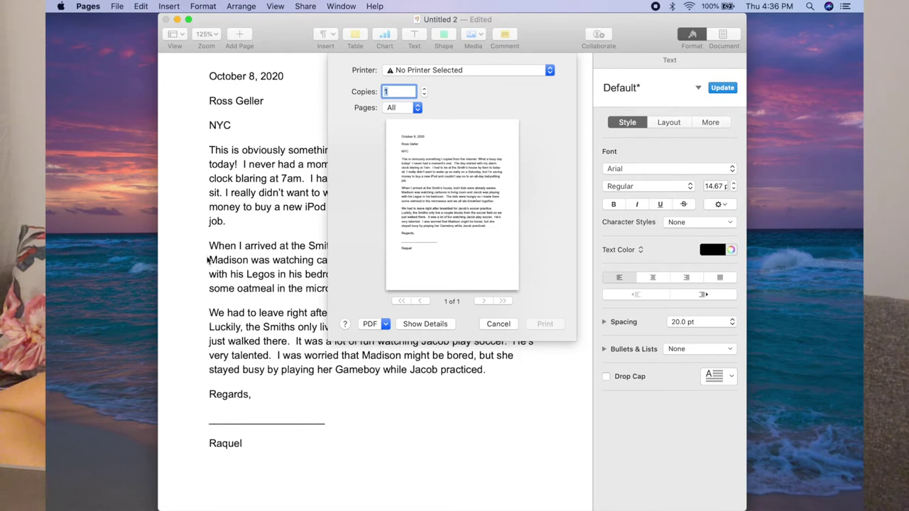
click(385, 324)
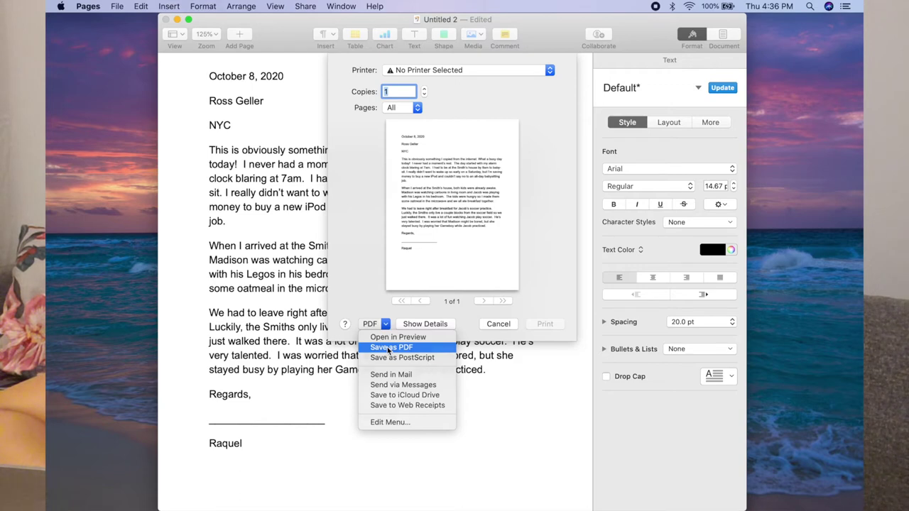
click(388, 348)
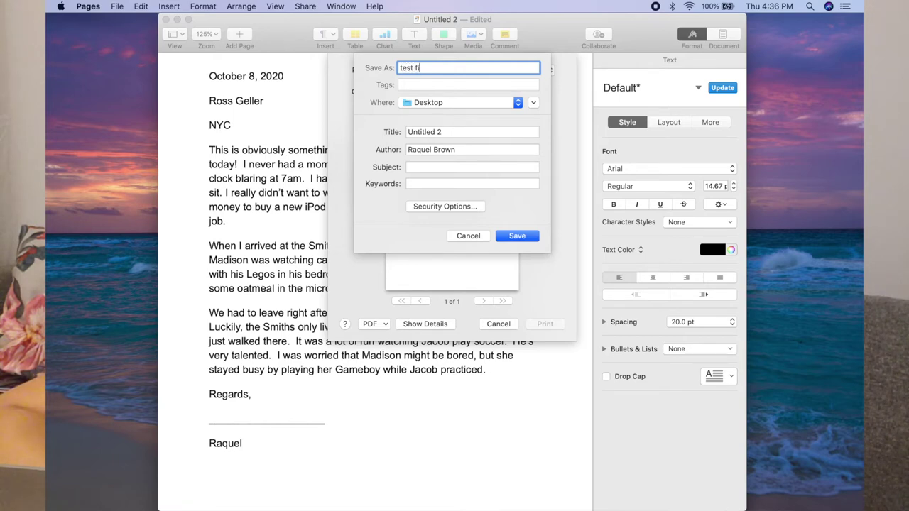
click(450, 104)
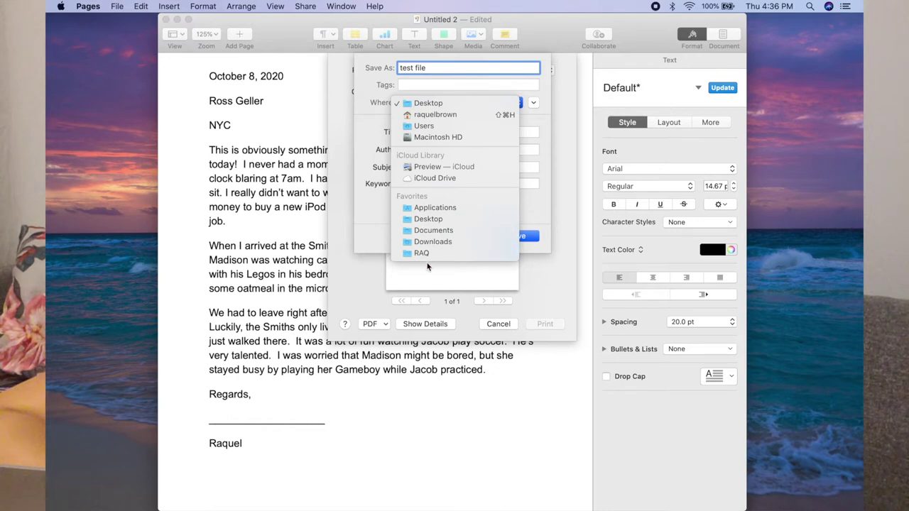
click(427, 220)
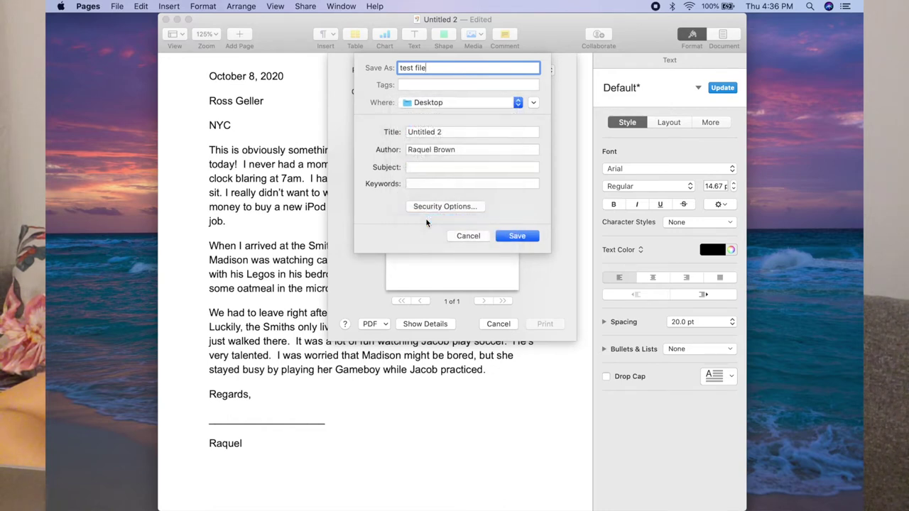
click(512, 237)
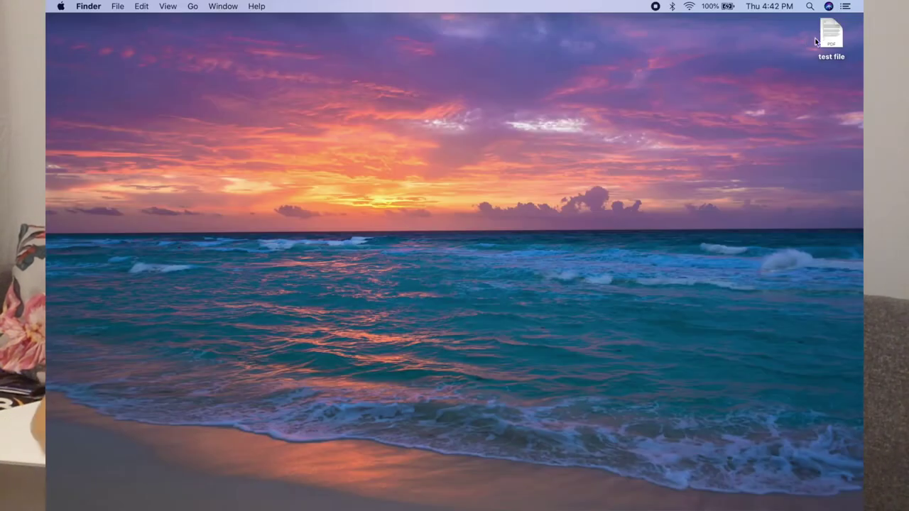
Open the test file PDF from the desktop in Preview and show the markup tools
click(827, 41)
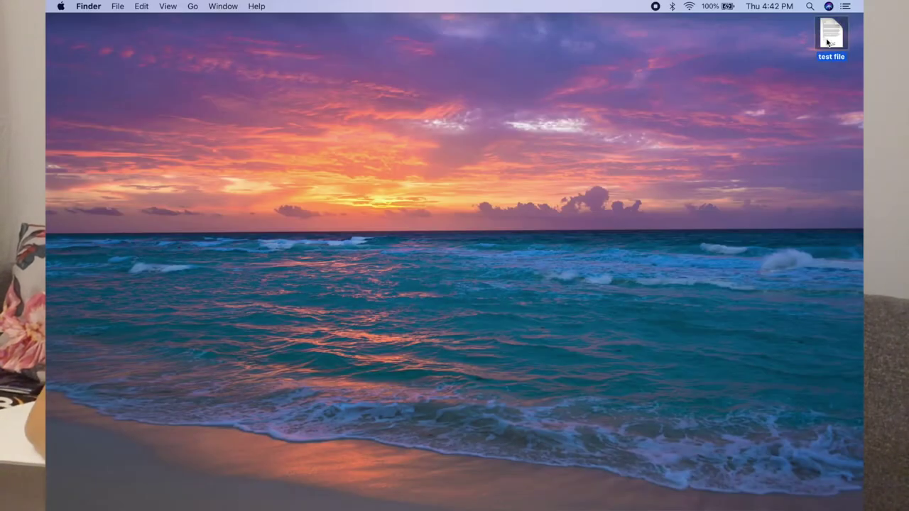
double_click(827, 41)
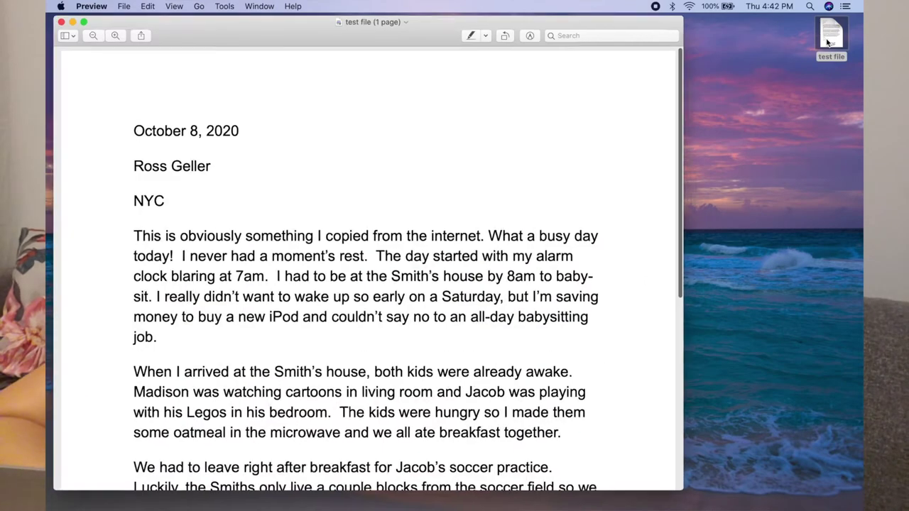
click(527, 36)
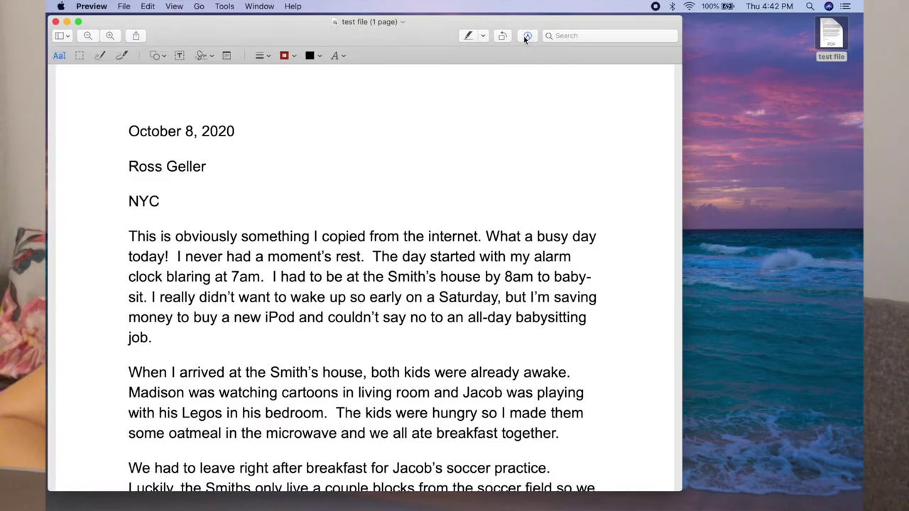
Try to create a signature by signing on the trackpad
click(203, 57)
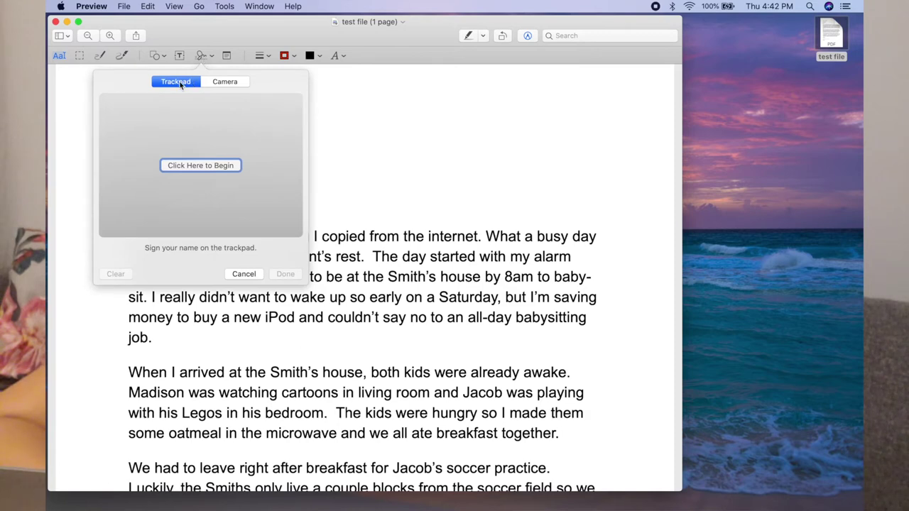
click(199, 164)
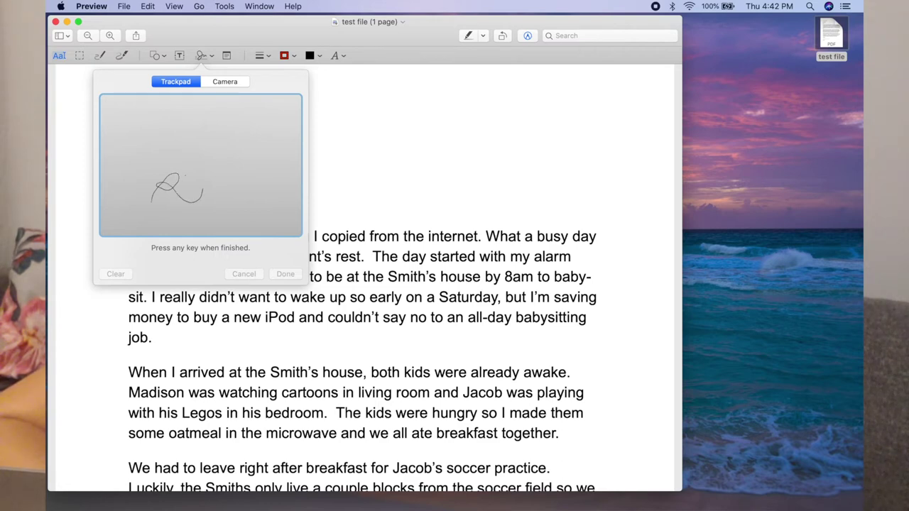
key(space)
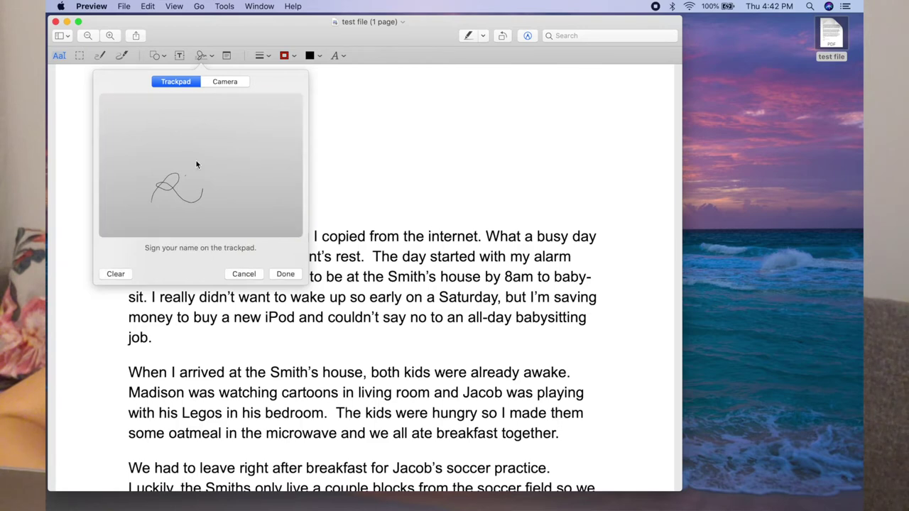
click(244, 274)
Create a signature by capturing one written on white paper with the camera
click(203, 54)
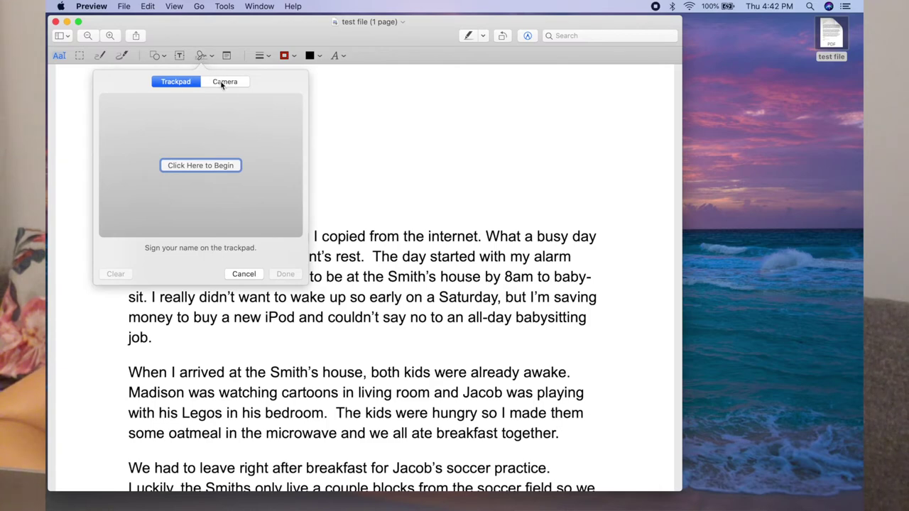
click(222, 83)
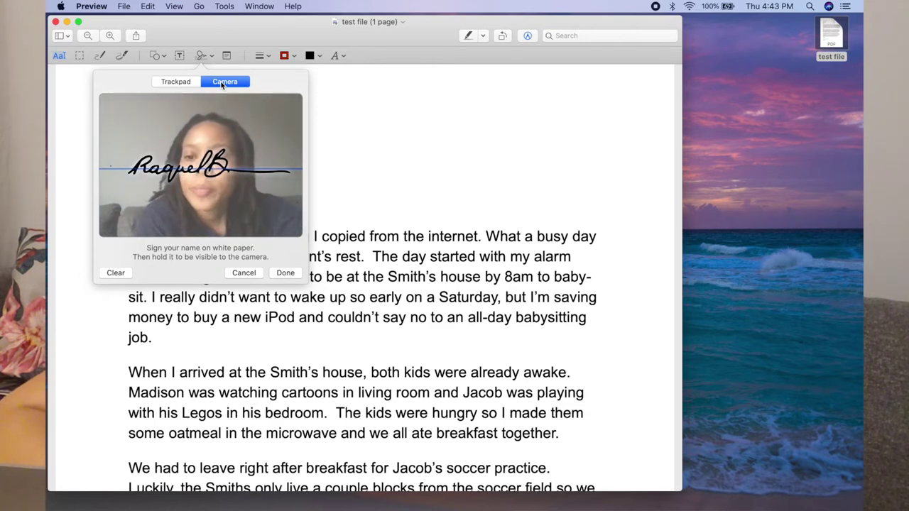
click(284, 274)
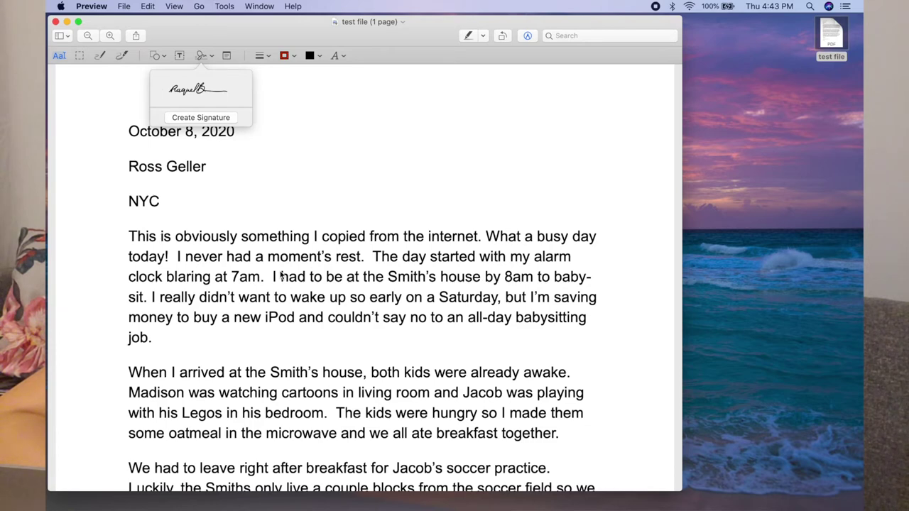
Insert the saved signature into the PDF and place it on the signature line below "Regards"
click(193, 120)
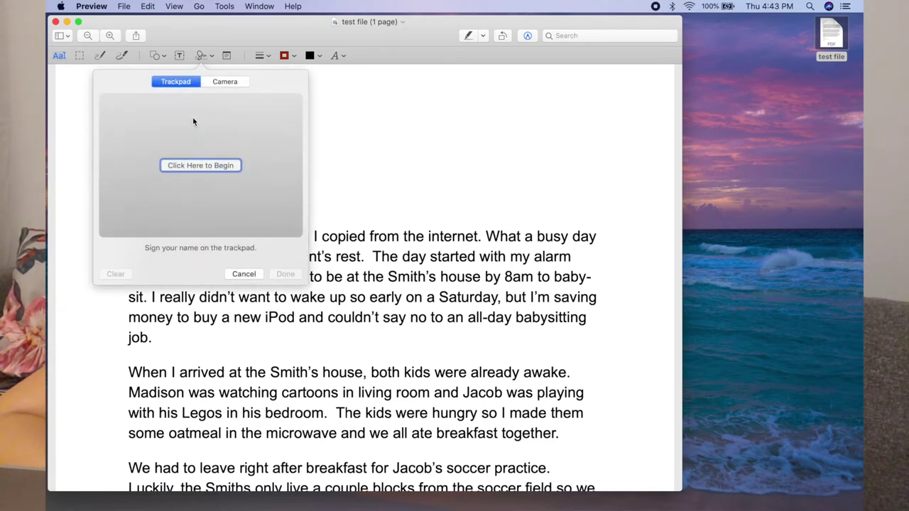
click(203, 57)
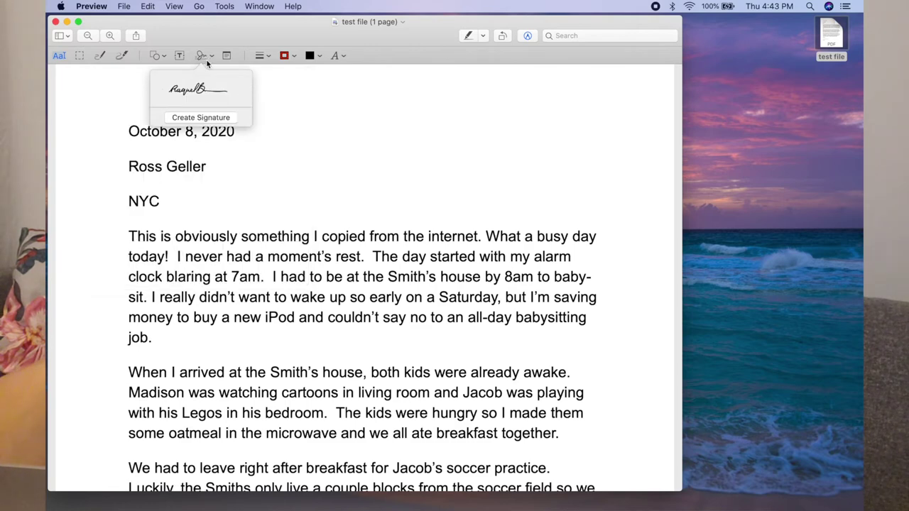
click(204, 90)
scroll(370, 255, down, 5)
mouse_move(369, 113)
mouse_down()
mouse_move(367, 160)
mouse_move(235, 428)
mouse_move(217, 446)
mouse_up()
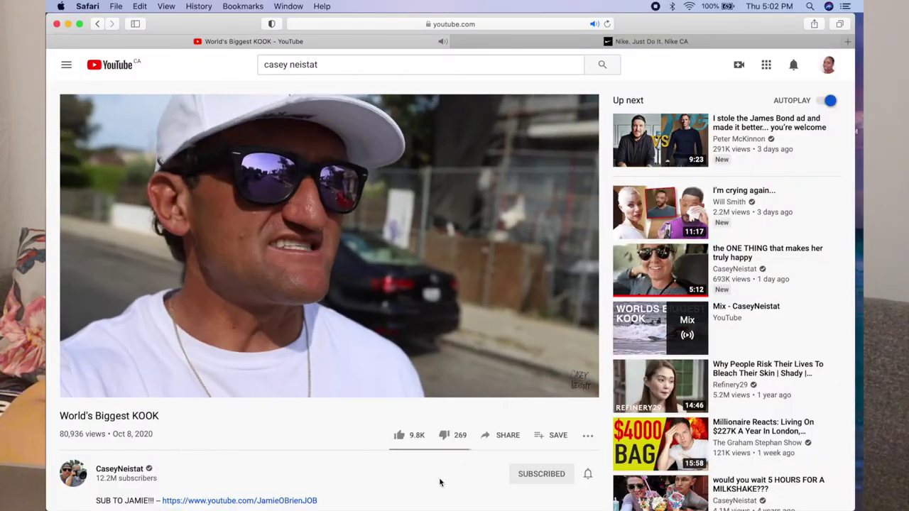
In Safari, shrink the World's Biggest KOOK video to the miniplayer and pop it out into Picture in Picture
mouse_move(517, 349)
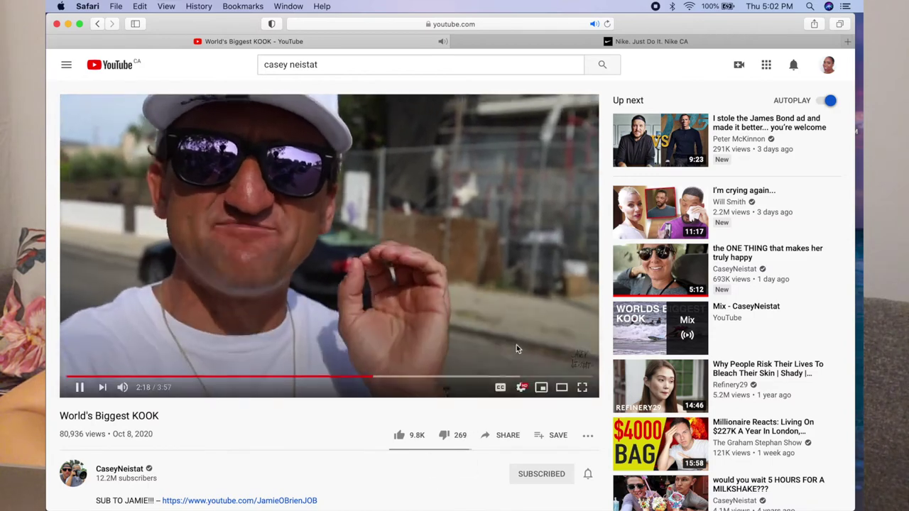
click(541, 388)
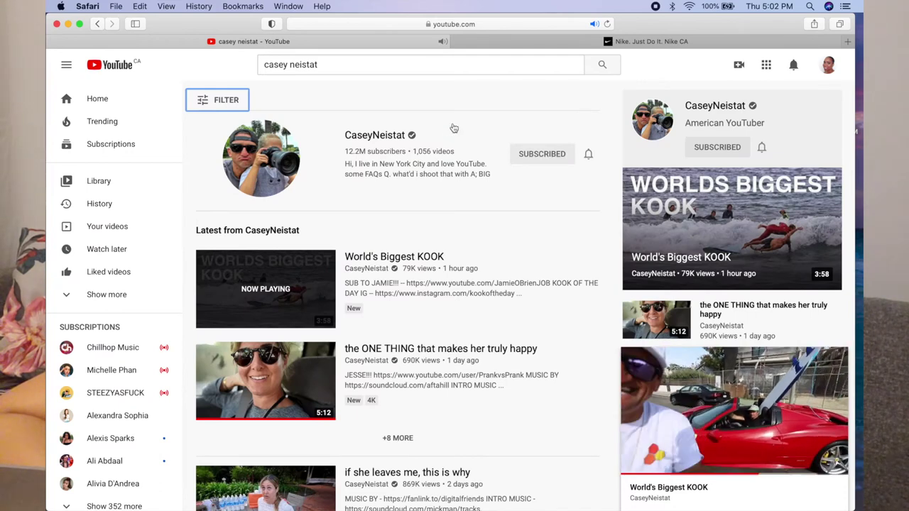
right_click(441, 41)
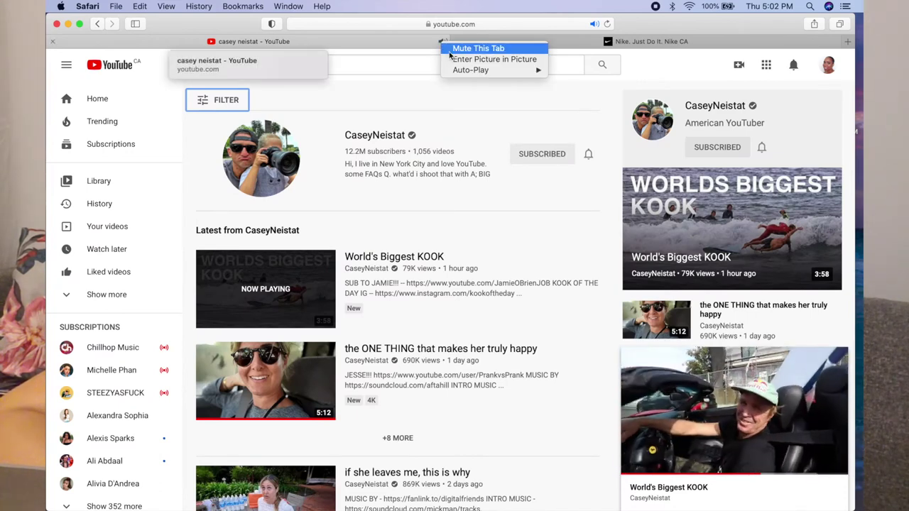
click(454, 59)
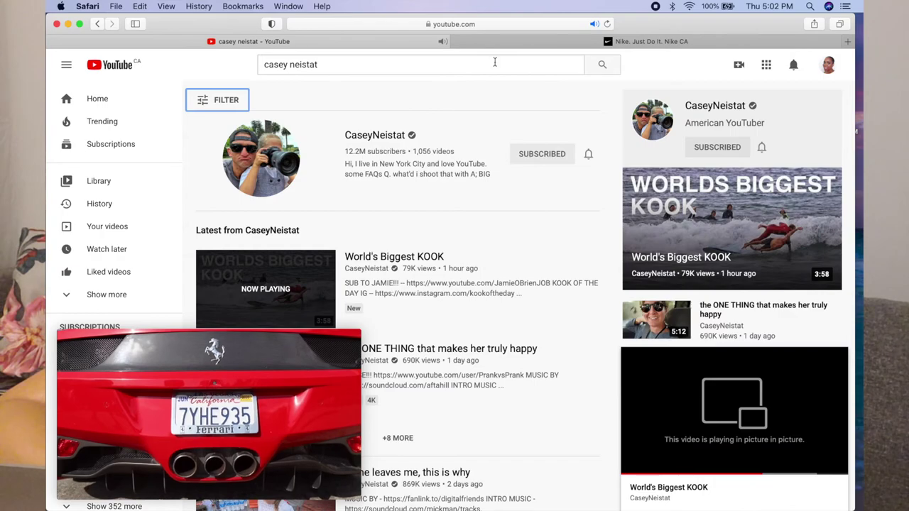
Switch to the Nike page and browse its products with the video floating over it
click(669, 42)
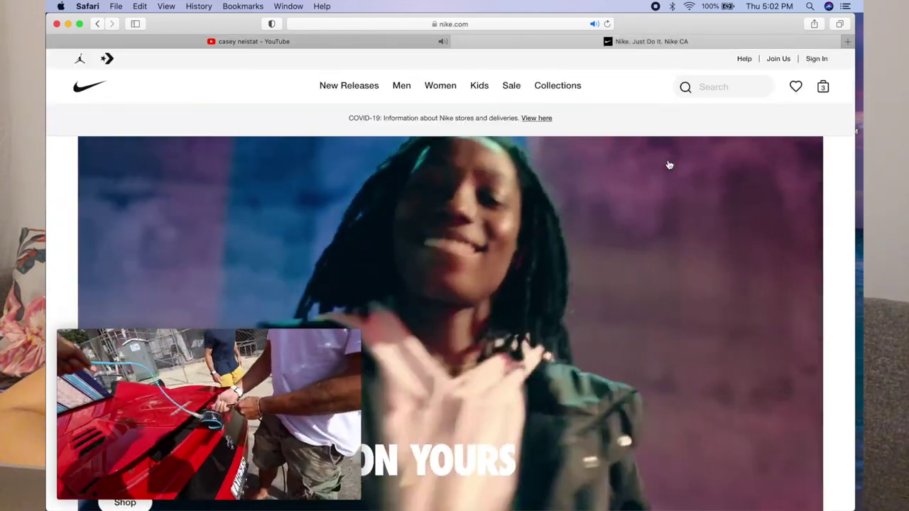
scroll(666, 196, down, 10)
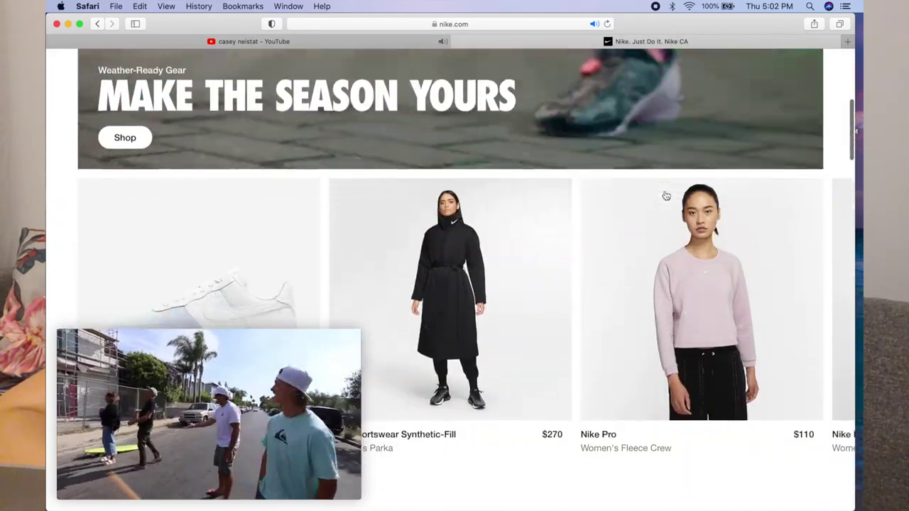
scroll(666, 196, down, 15)
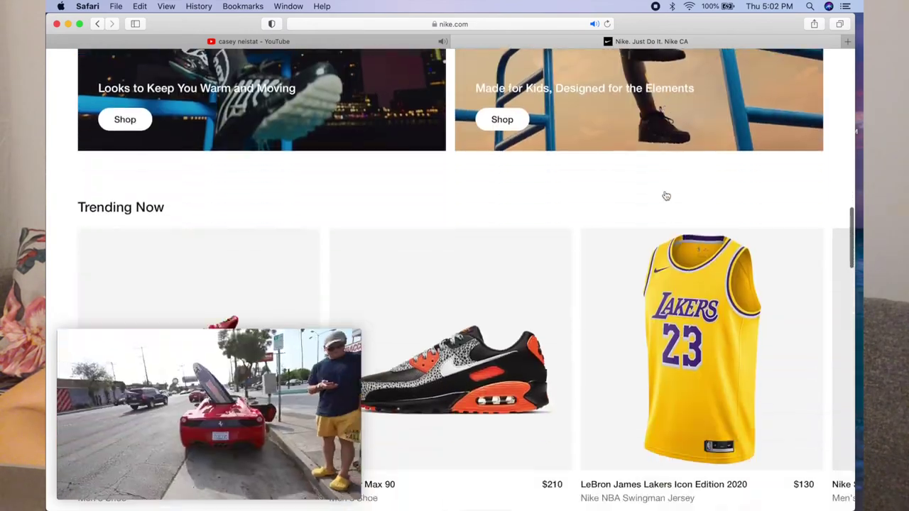
scroll(666, 196, down, 15)
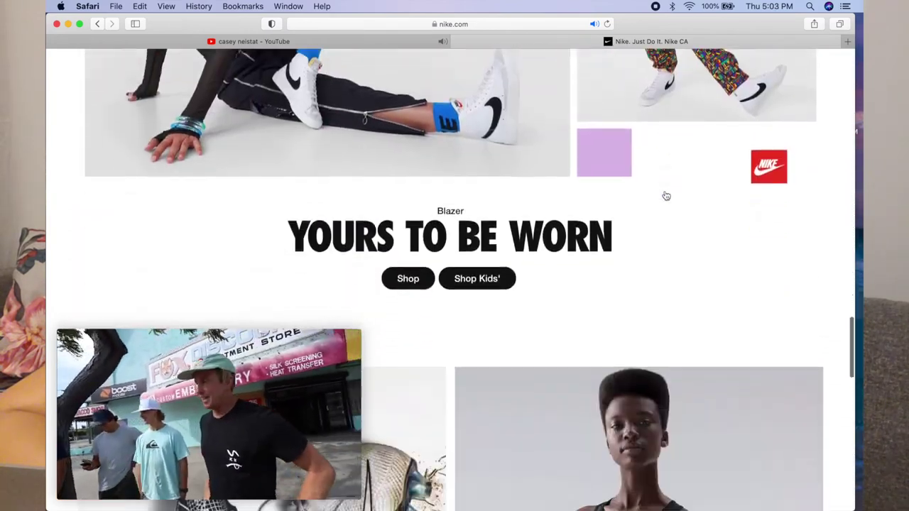
Move the floating video to the upper-right corner of the screen and continue browsing the Nike page to its footer
mouse_move(202, 353)
drag(202, 353, 617, 127)
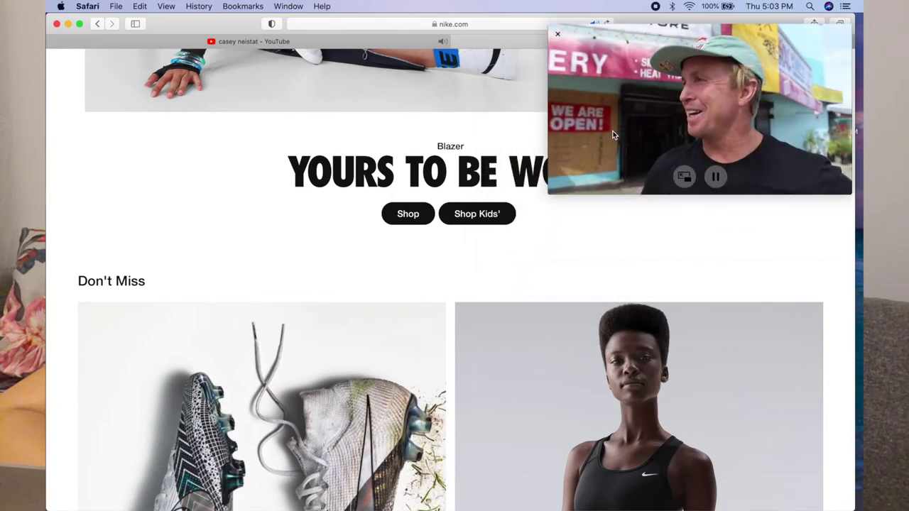
scroll(260, 247, down, 10)
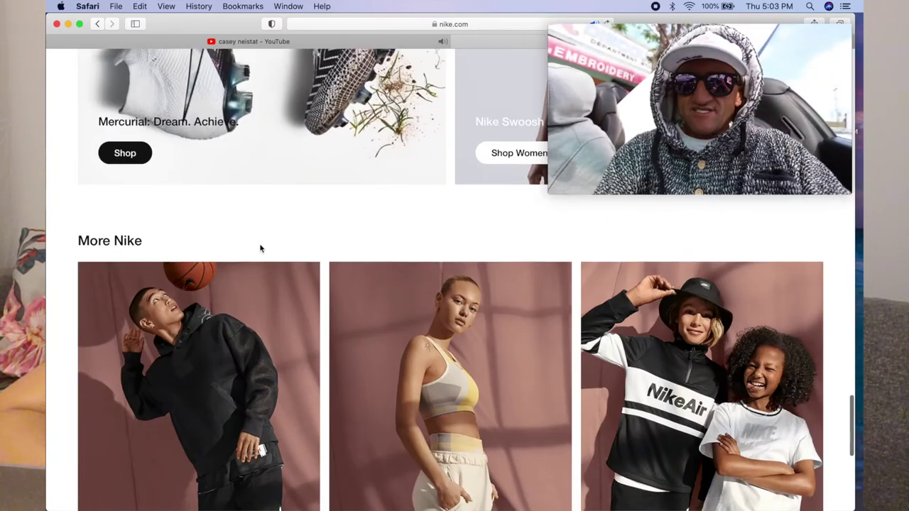
scroll(259, 247, down, 5)
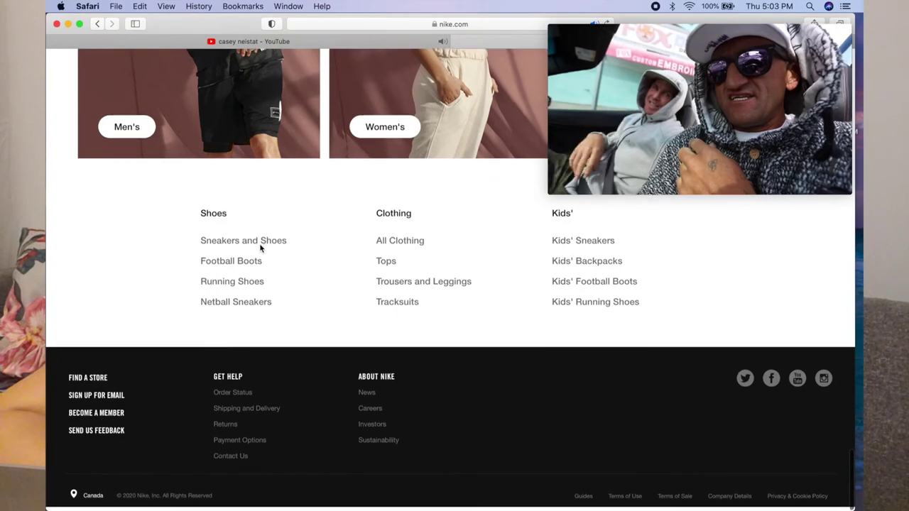
scroll(260, 247, up, 20)
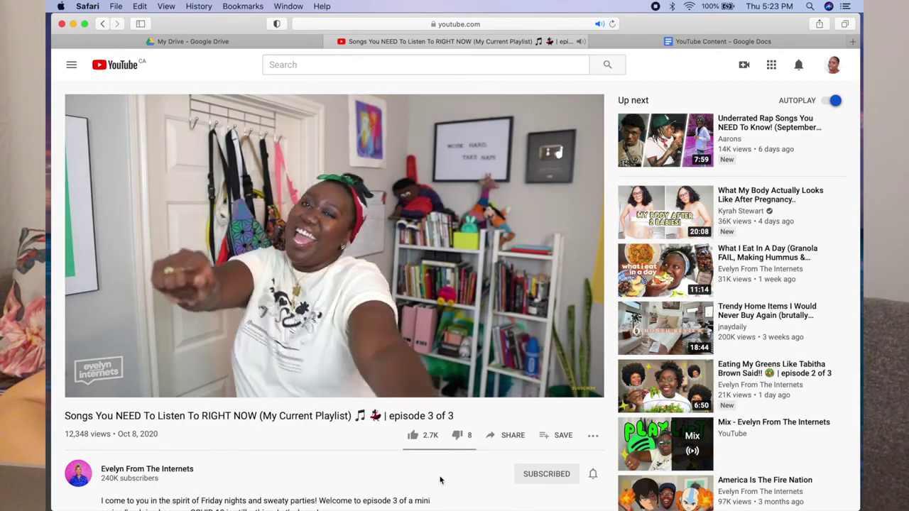
Write the public comment "So we need a link to your Spotify!" under the Songs You NEED To Listen To RIGHT NOW video
scroll(440, 480, down, 1)
scroll(440, 481, down, 5)
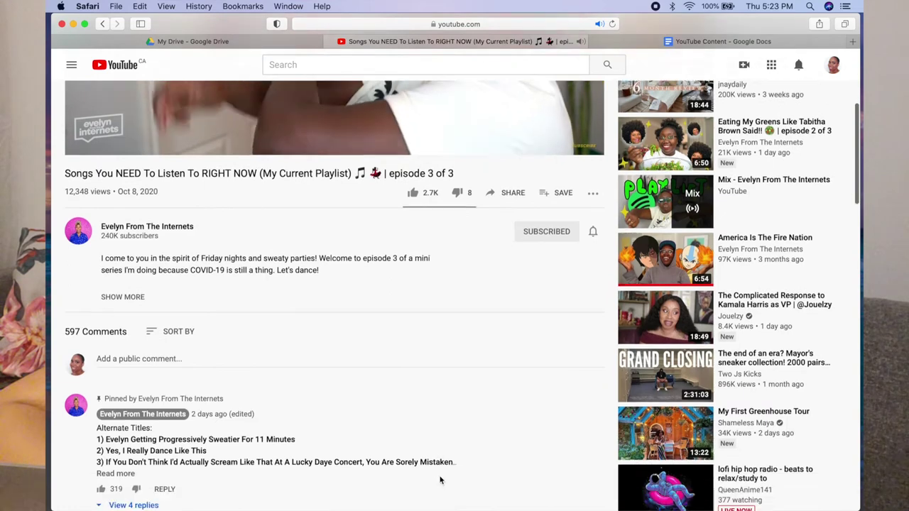
click(196, 293)
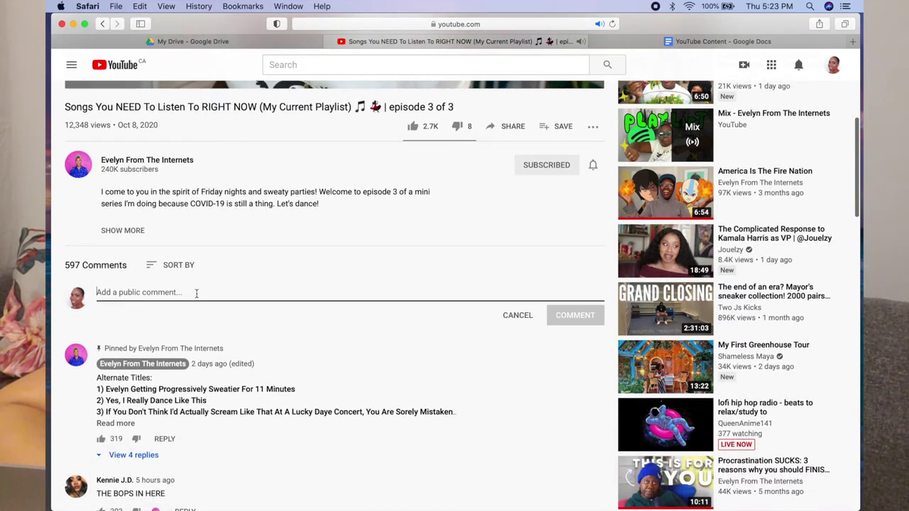
text(So we need a link )
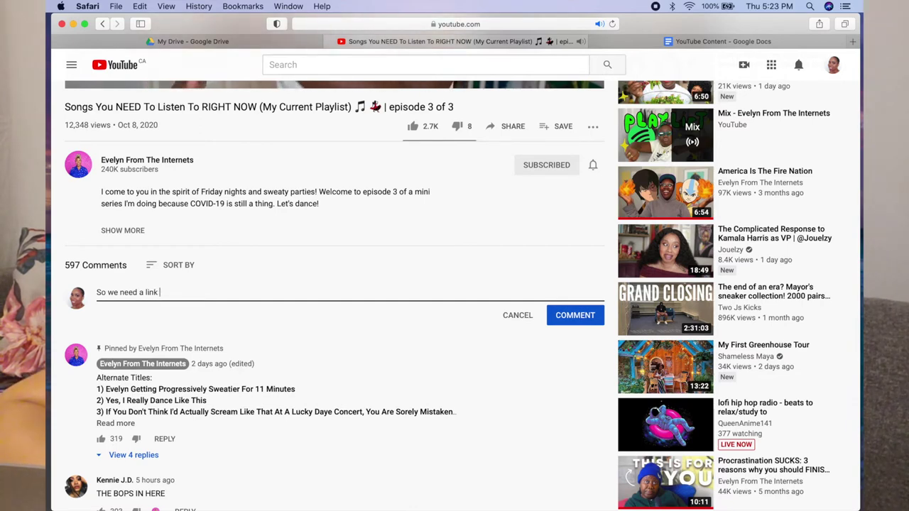
text(to)
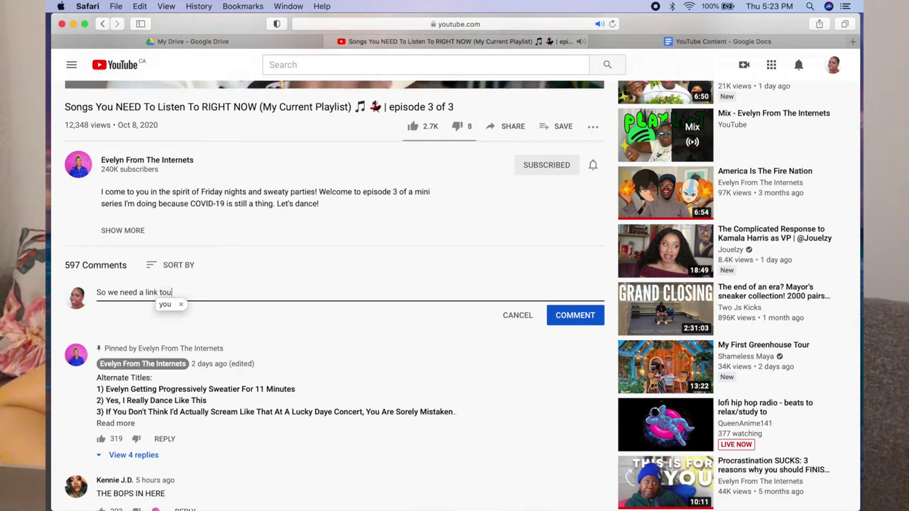
text( your )
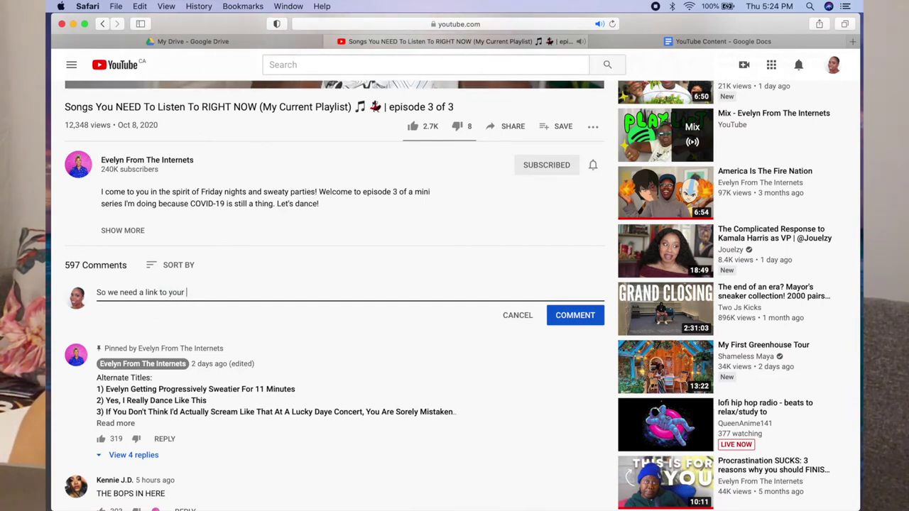
text(spotify!)
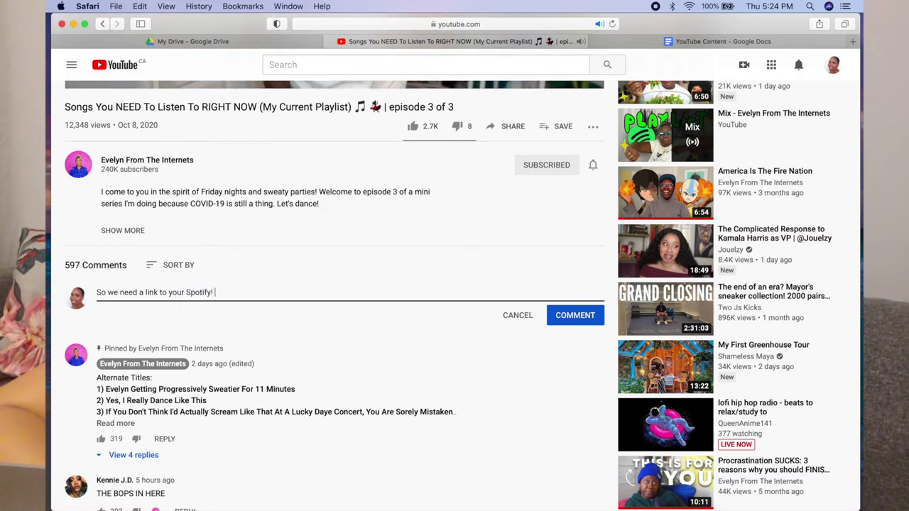
Add the dancing woman and raised hands emojis to the end of the comment and post it
key(ctrl+super+space)
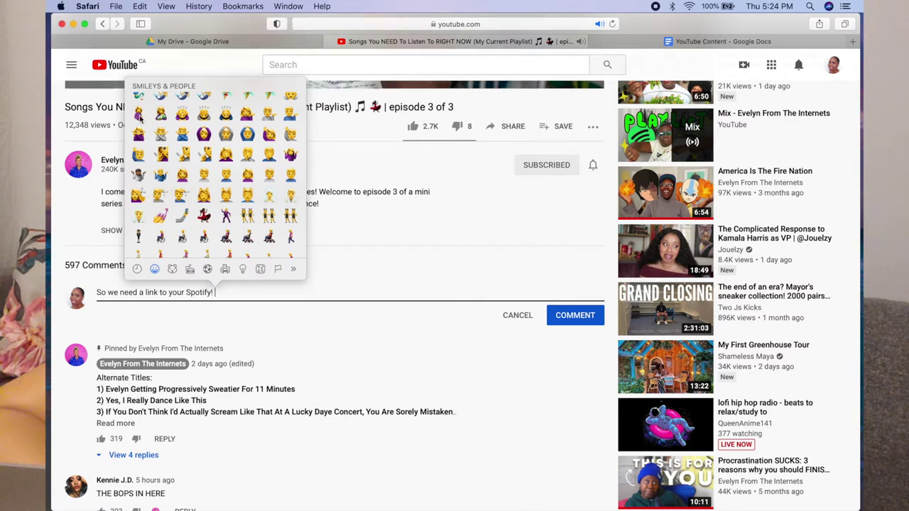
scroll(155, 157, up, 5)
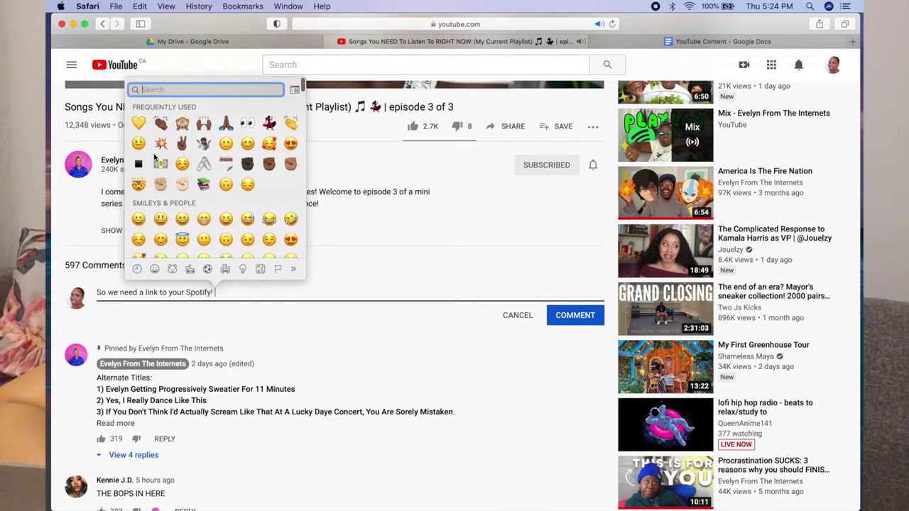
click(269, 124)
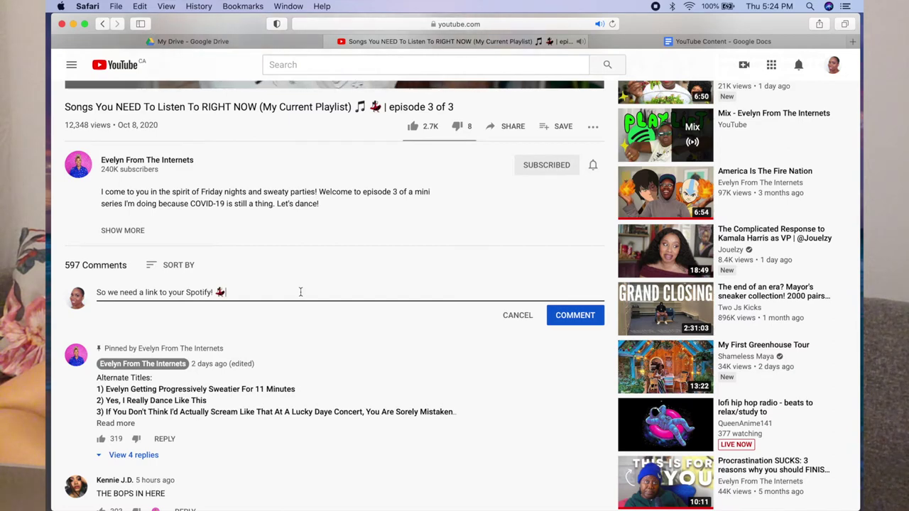
key(ctrl+super+space)
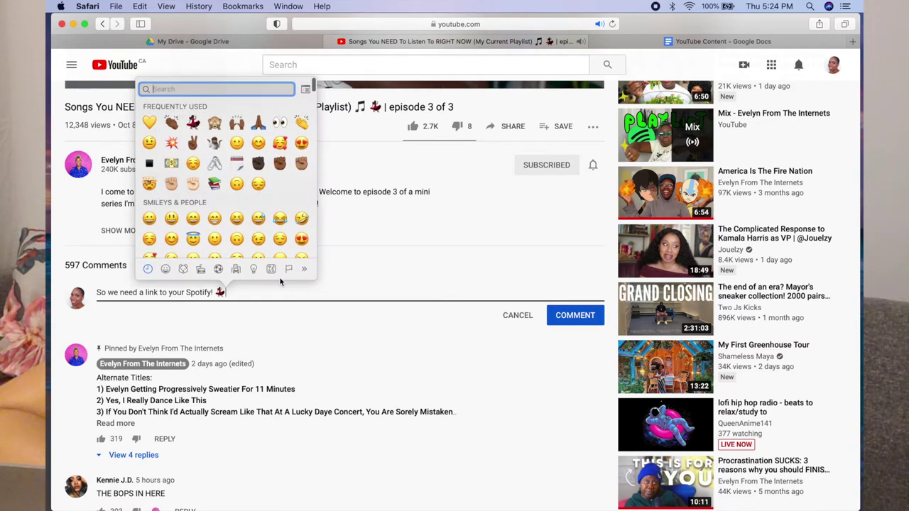
click(237, 124)
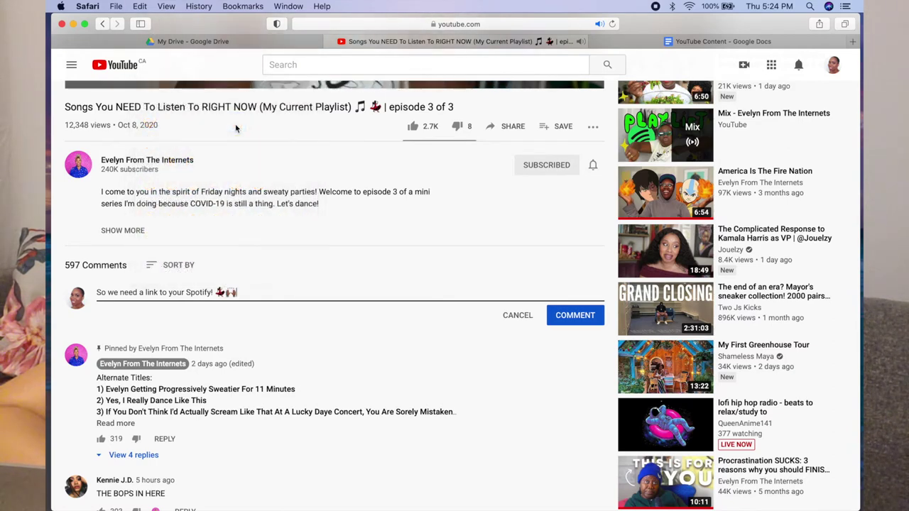
click(571, 314)
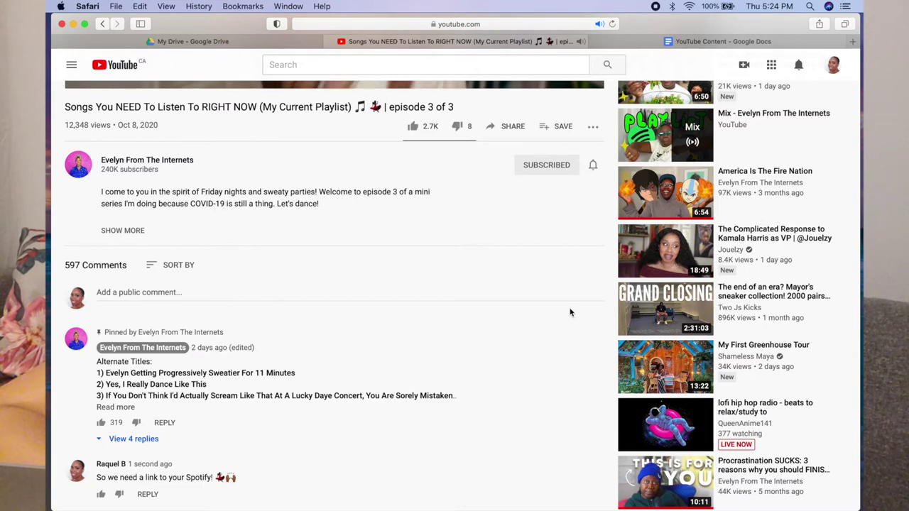
scroll(569, 313, up, 5)
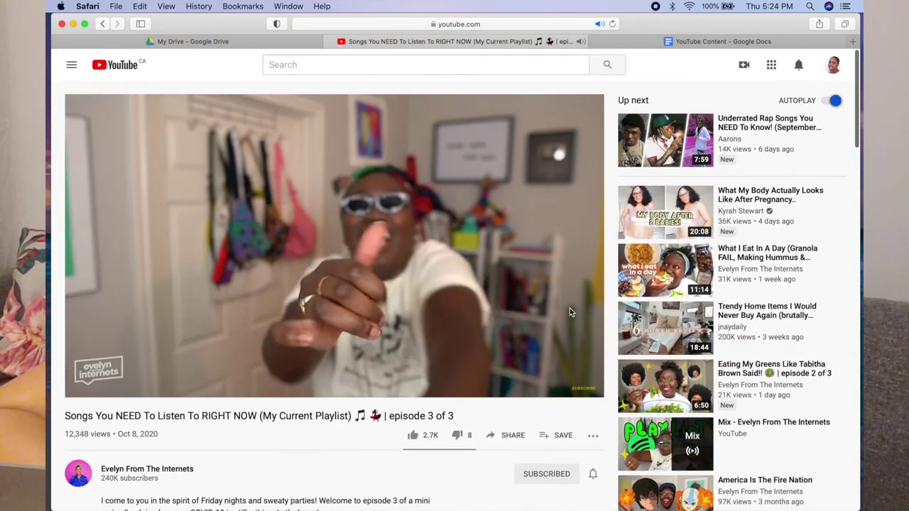
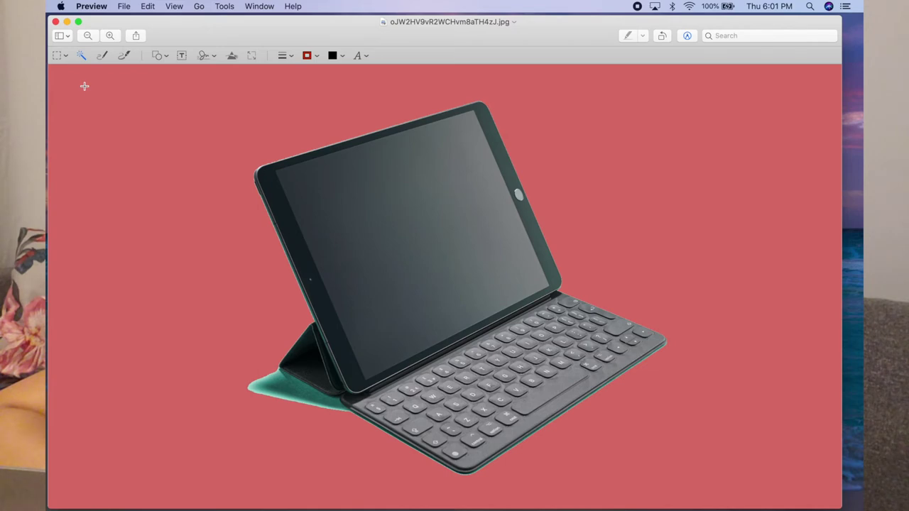
Remove the mint green background around the tablet with Instant Alpha and convert the image to PNG
drag(85, 86, 85, 87)
key(Delete)
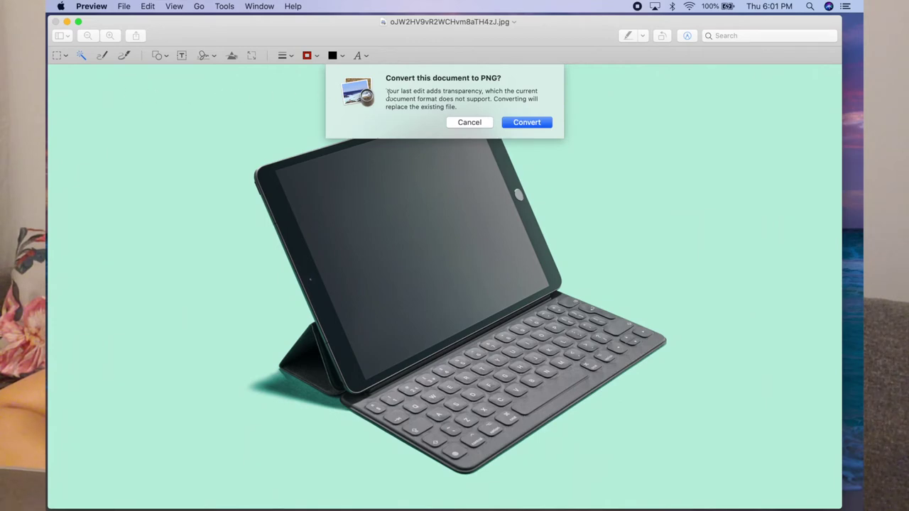
click(526, 122)
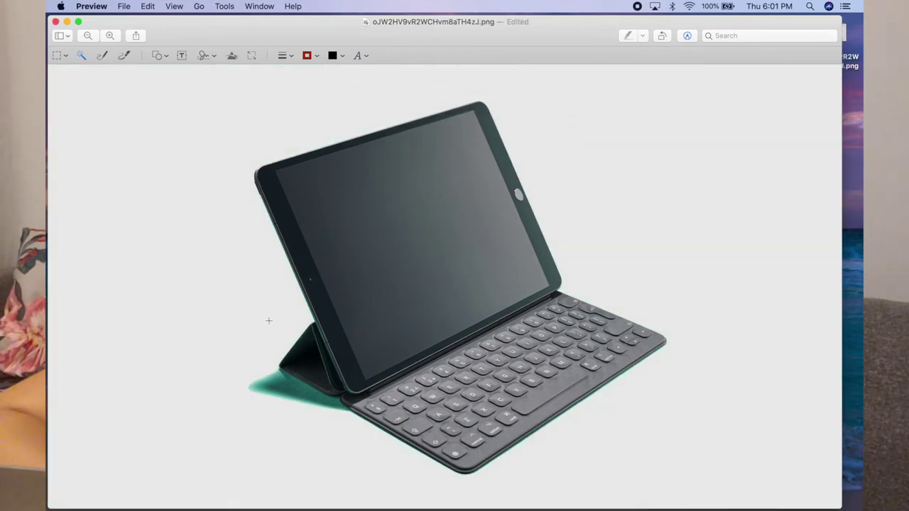
Erase the remaining green shadow beside the tablet's stand with Instant Alpha and close the image
drag(272, 382, 291, 385)
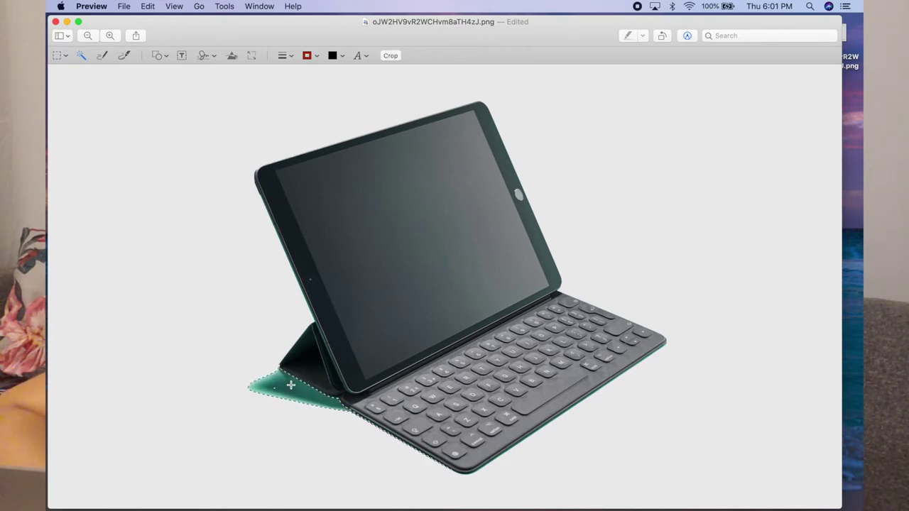
key(Delete)
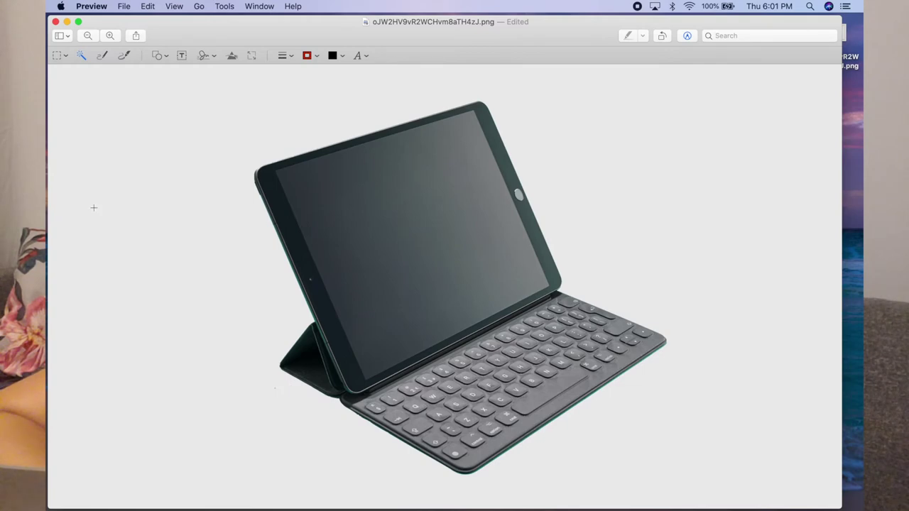
click(55, 22)
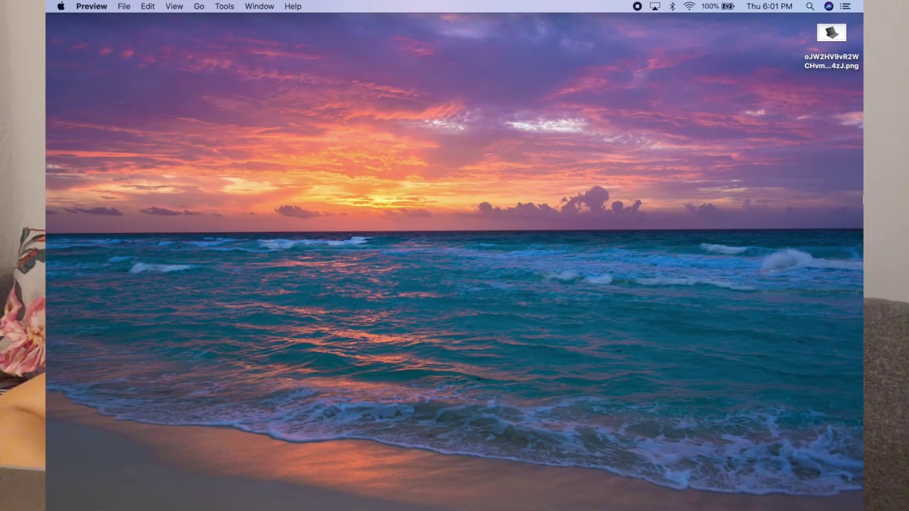
Switch to the Canva YouTube thumbnail in Safari and place the cut-out tablet PNG from the desktop on the canvas
click(849, 94)
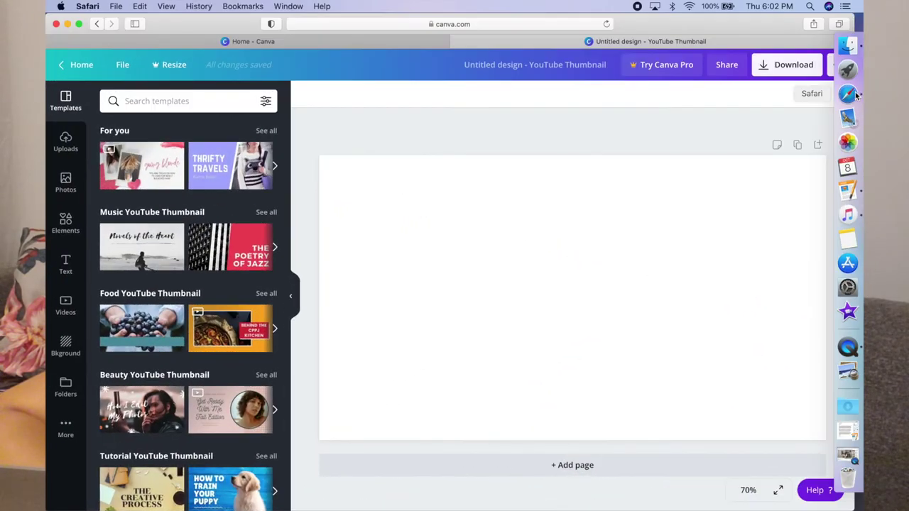
drag(710, 23, 653, 23)
drag(831, 32, 580, 225)
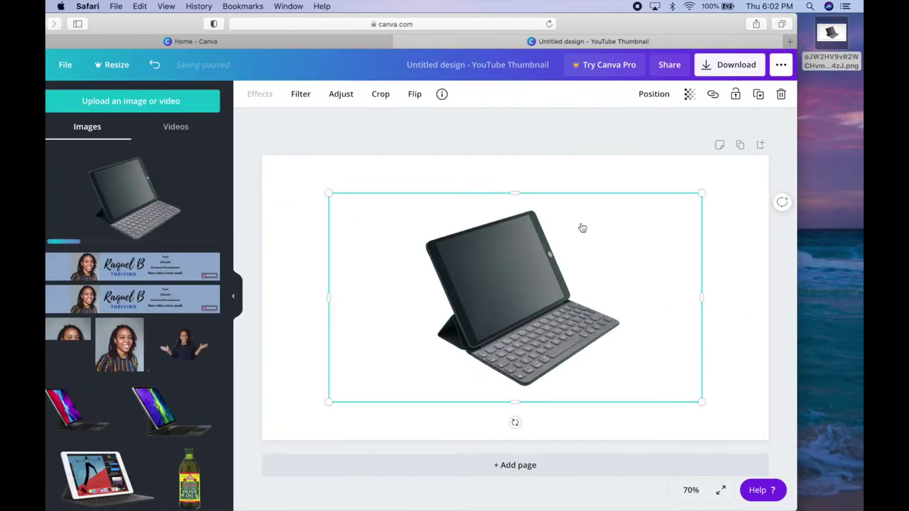
Change the thumbnail's white background to a purple default color
click(274, 157)
click(249, 94)
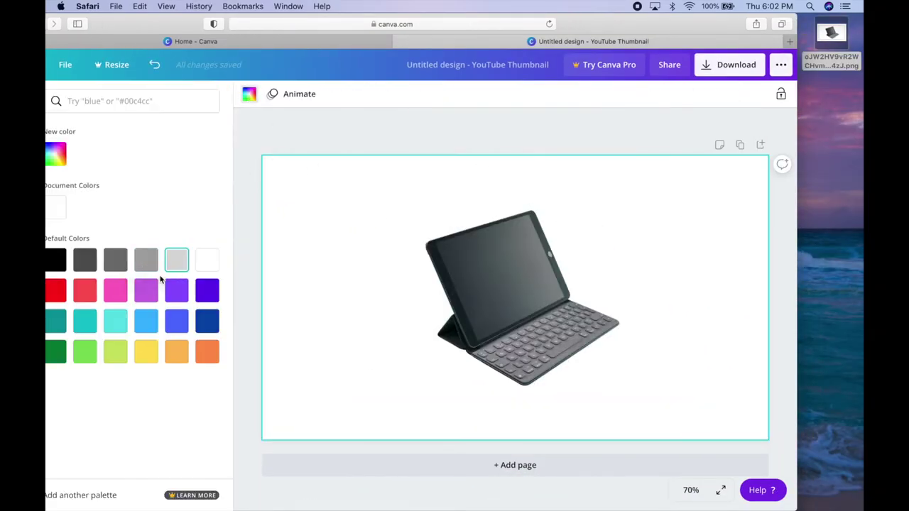
click(175, 290)
drag(113, 24, 181, 23)
Add the outlined ACTION text style to the thumbnail and replace its wording with "IPAD VID"
click(75, 264)
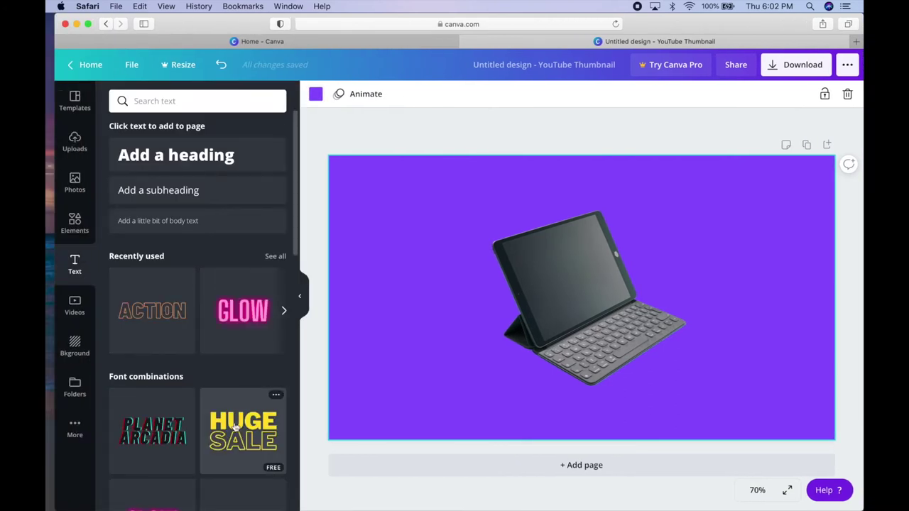
click(152, 312)
click(758, 299)
key(BackSpace)
key(BackSpace)
key(BackSpace)
key(BackSpace)
key(BackSpace)
key(BackSpace)
text(IPAD)
key(Return)
text(VID)
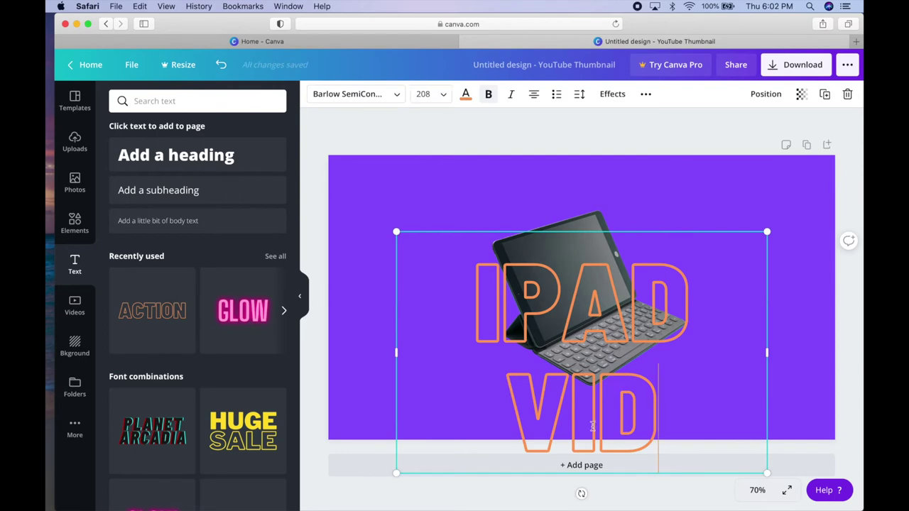
Reduce the font size of the whole IPAD VID text to fit it across the tablet image
key(super+a)
click(426, 93)
click(423, 235)
click(426, 94)
scroll(433, 359, down, 5)
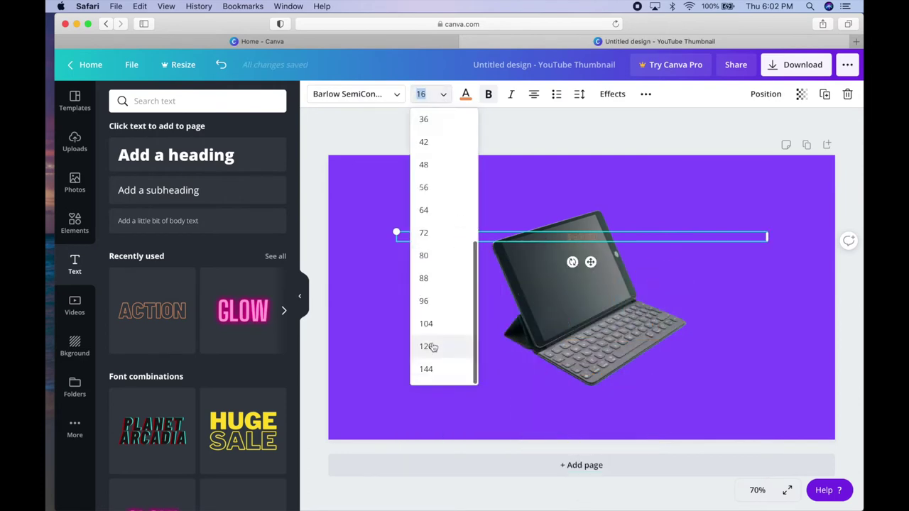
click(430, 365)
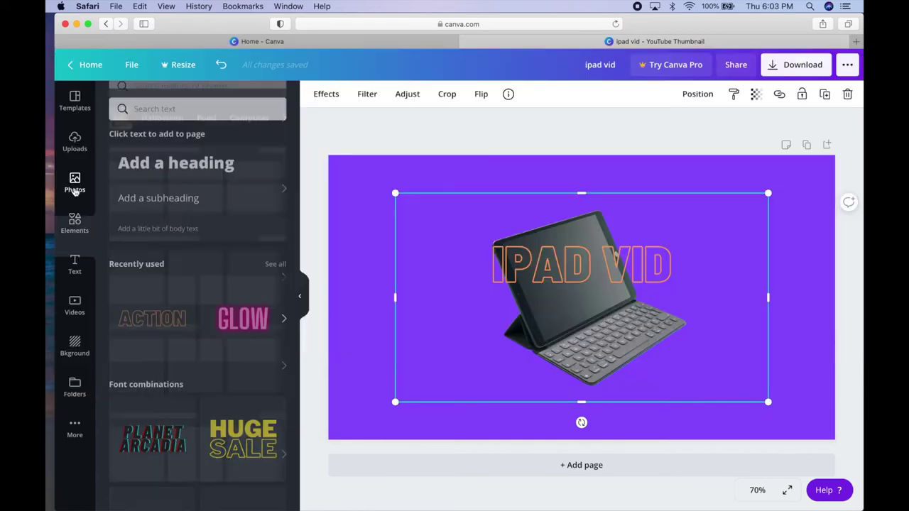
Look through Canva's stock photos and the previously uploaded images
click(74, 183)
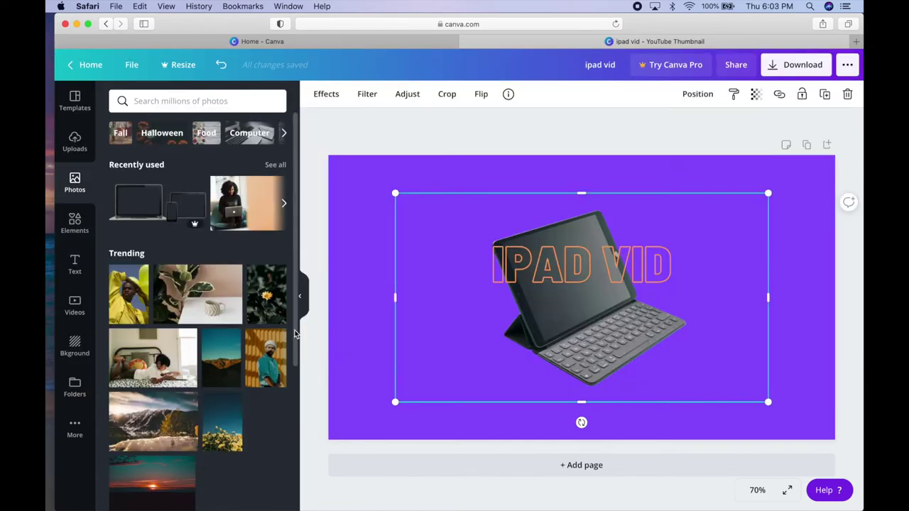
click(75, 142)
scroll(152, 291, down, 10)
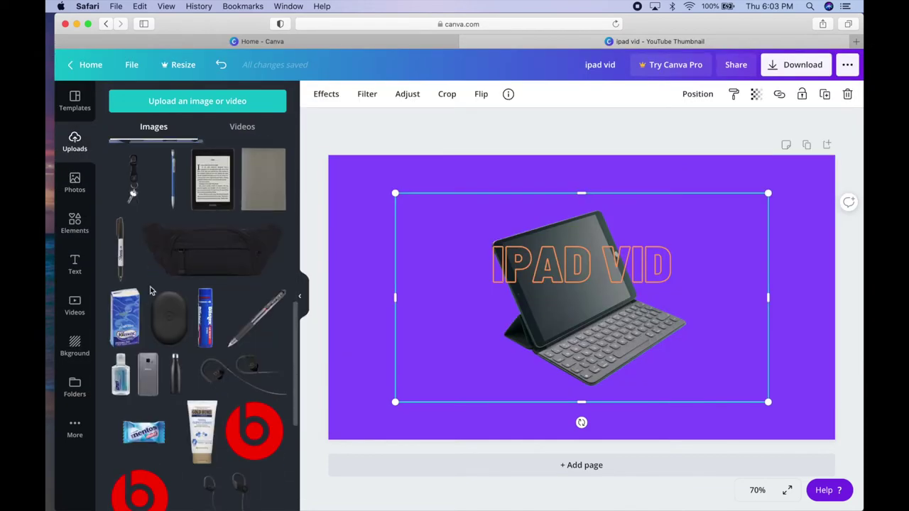
scroll(213, 341, up, 10)
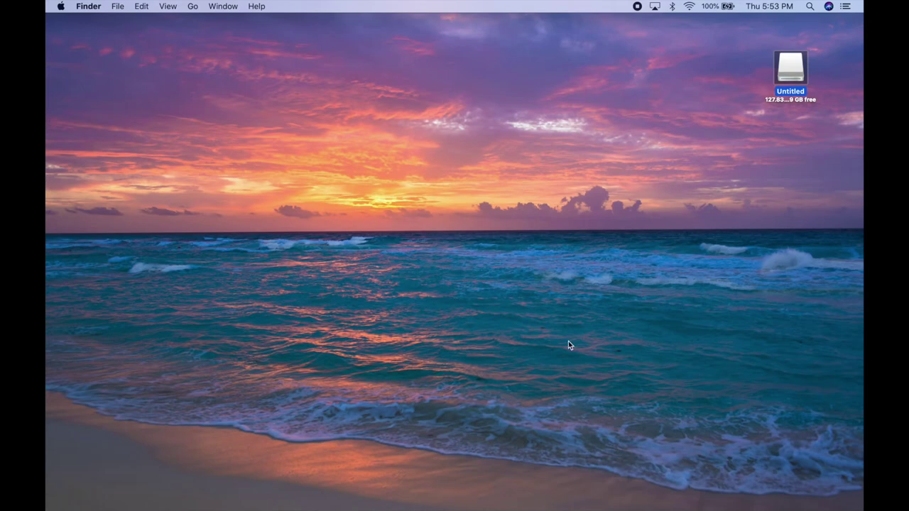
Open the Photos app, move its window clear of the Untitled drive on the desktop, and show that device's import page
click(568, 340)
mouse_move(862, 65)
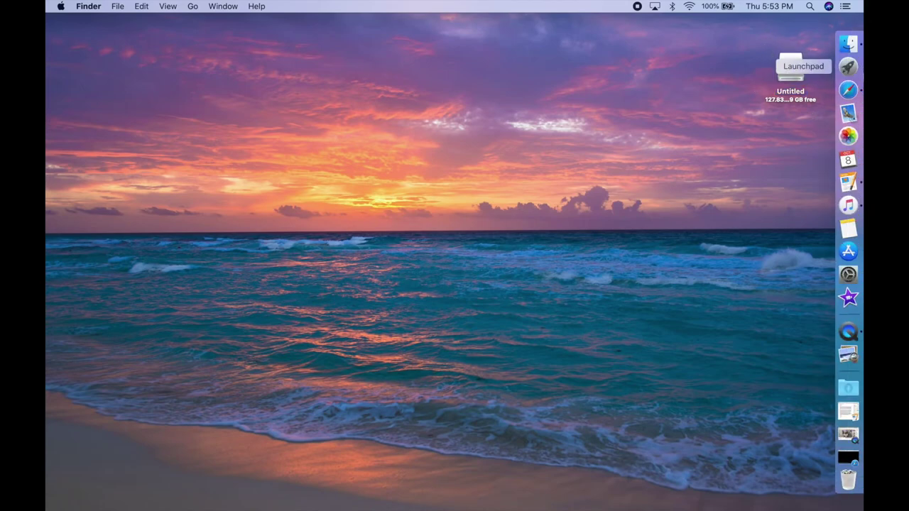
click(847, 136)
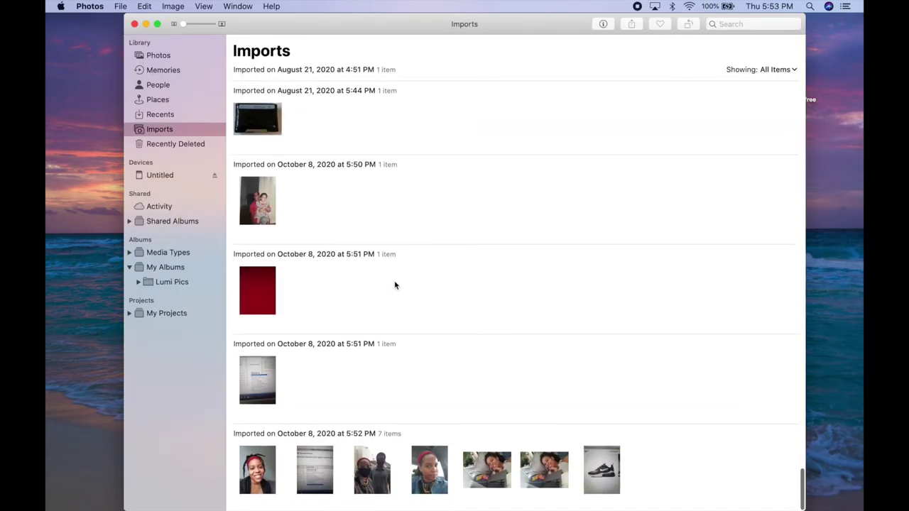
drag(522, 27, 486, 26)
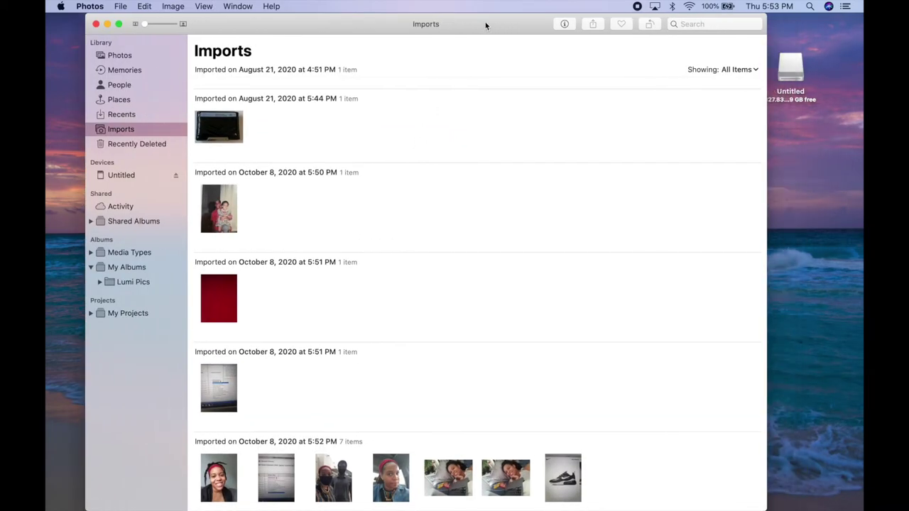
click(112, 178)
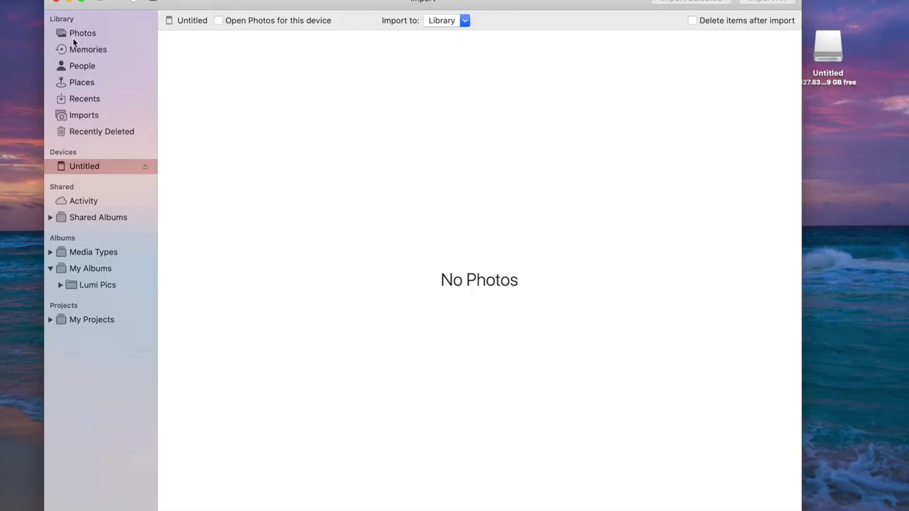
Show the full photo library in Photos and open the Untitled drive from the desktop
click(74, 37)
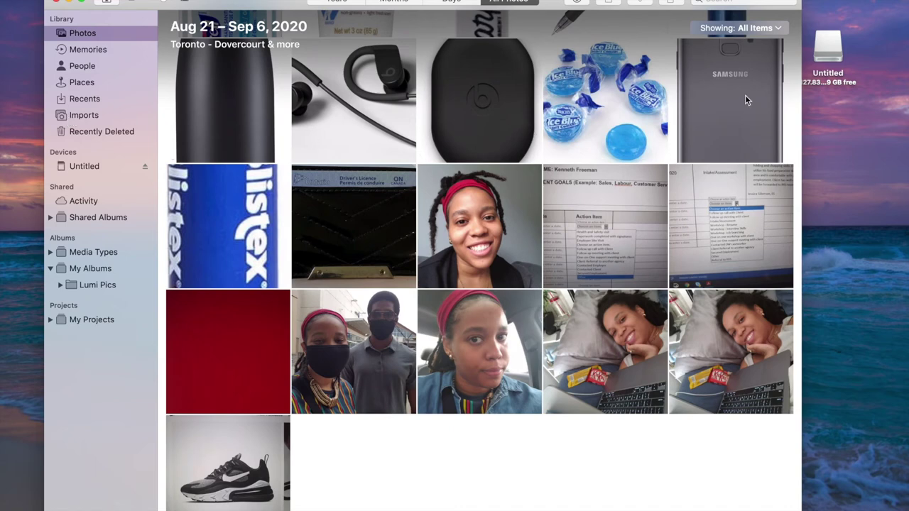
double_click(834, 57)
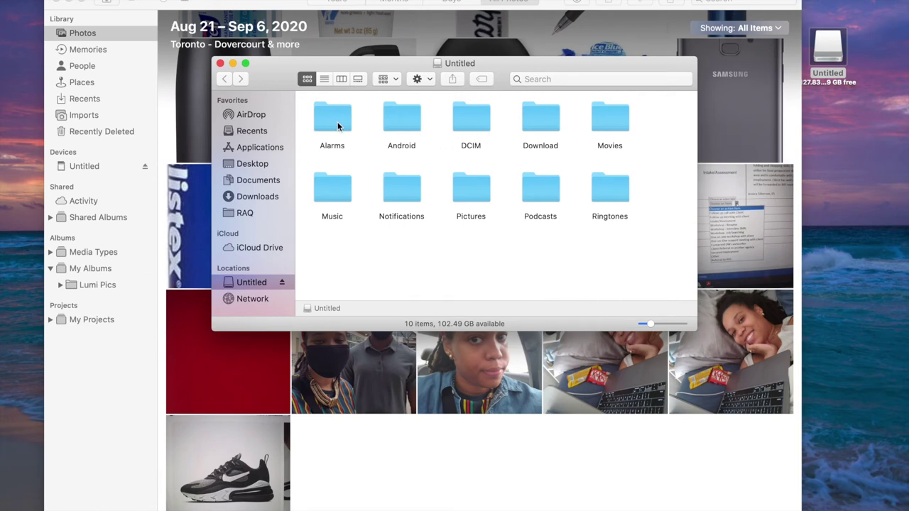
Open the Camera folder inside the drive's DCIM folder and import 20201008_174707.jpg and 20201008_174528.jpg into Photos one at a time
double_click(455, 122)
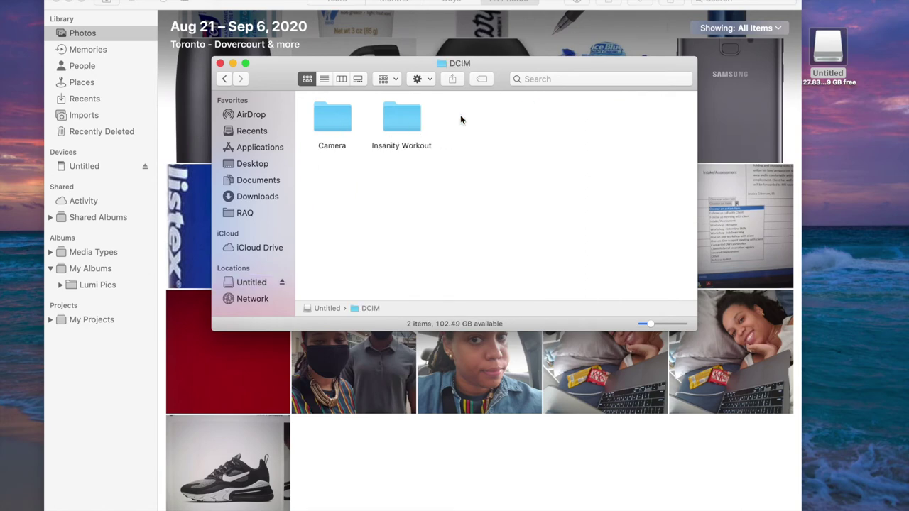
double_click(321, 122)
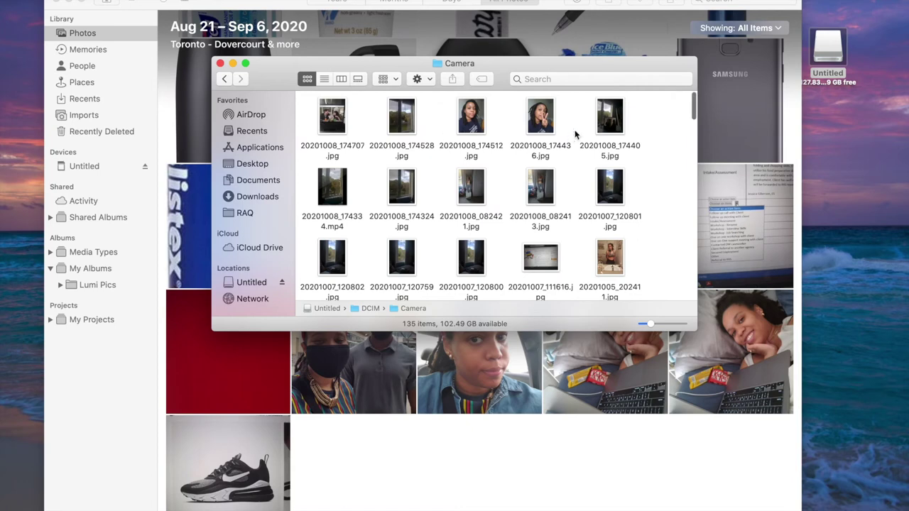
drag(331, 117, 335, 453)
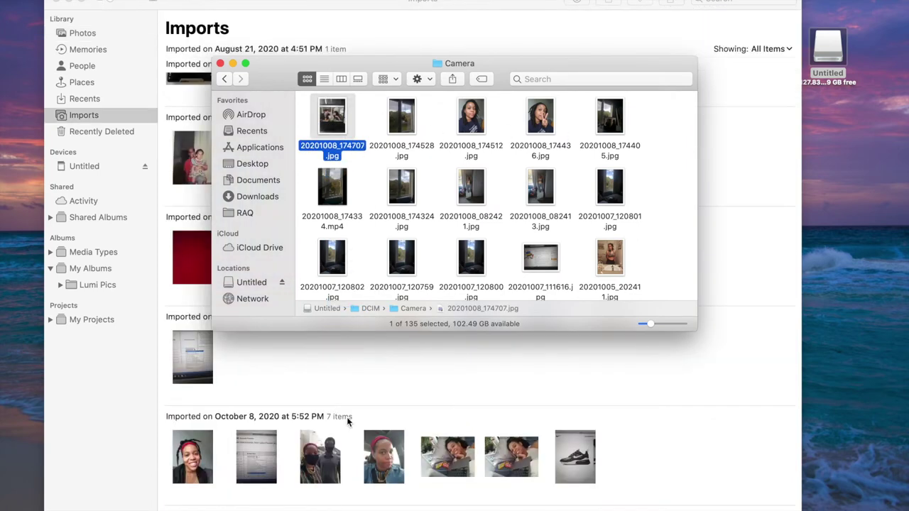
drag(398, 126, 323, 509)
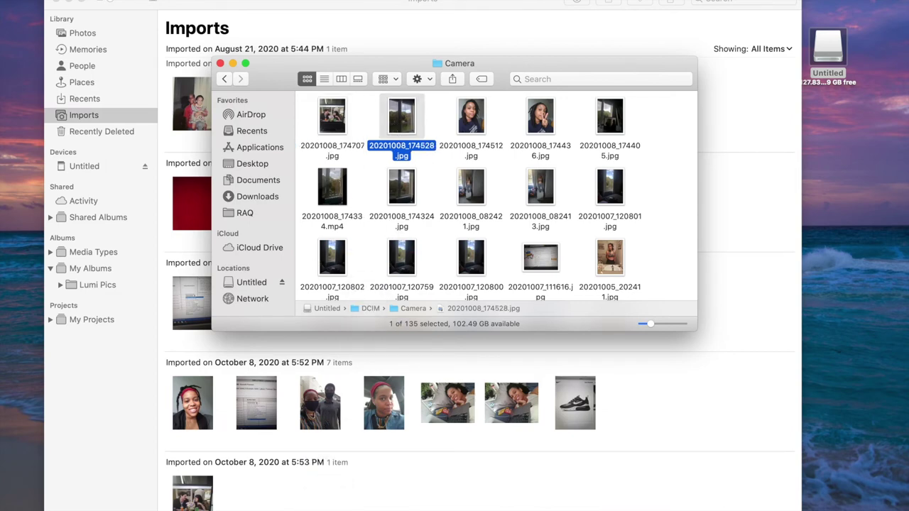
Import the ten files in the Camera folder's second and third rows into Photos together, and move the Photos window aside to reach the folder
drag(300, 185, 622, 262)
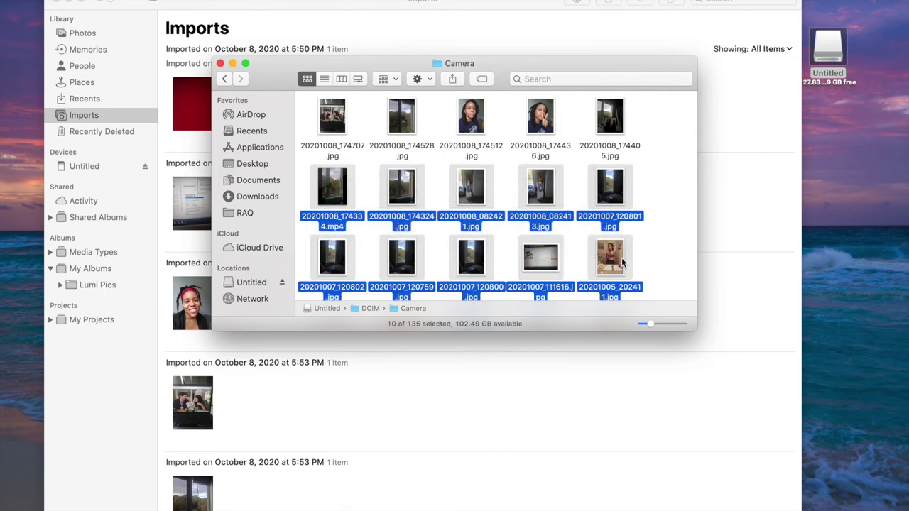
click(421, 492)
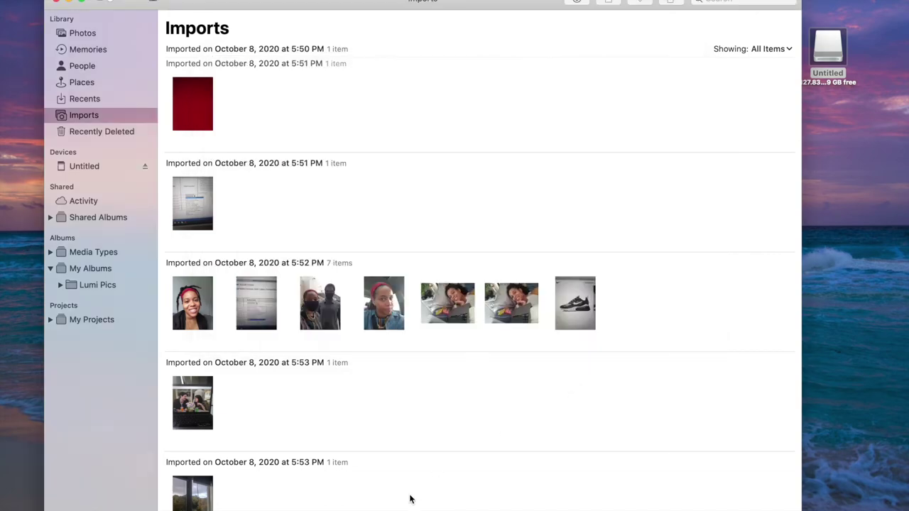
scroll(410, 499, down, 3)
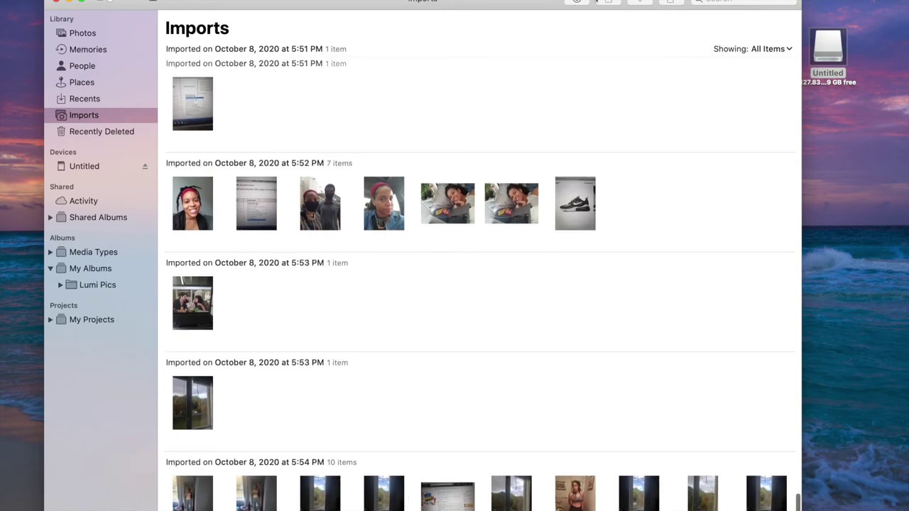
drag(477, 5, 346, 64)
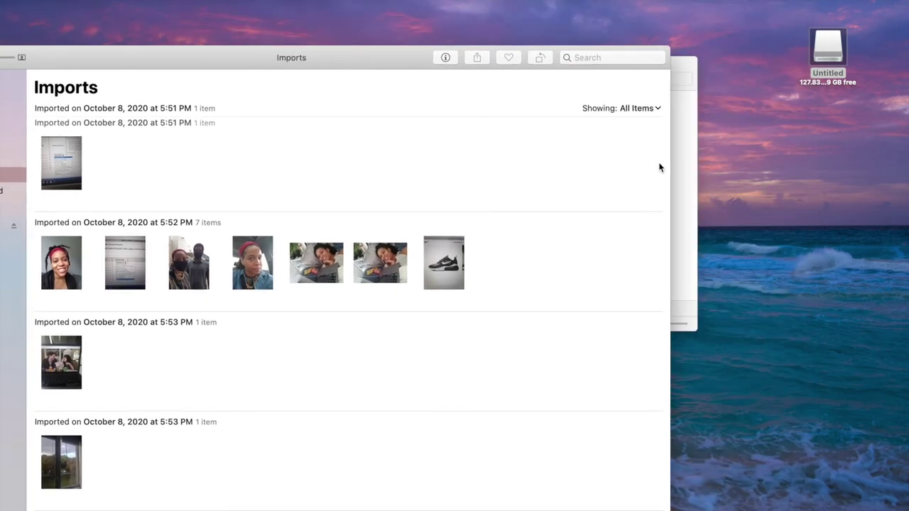
click(682, 167)
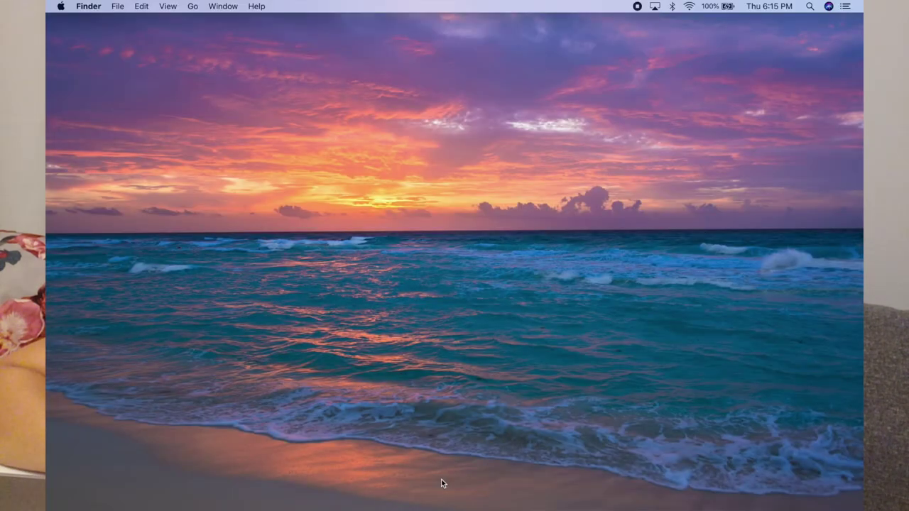
Open AirDrop in Finder, allow this Mac to be discovered by Everyone, and close the window
mouse_move(849, 67)
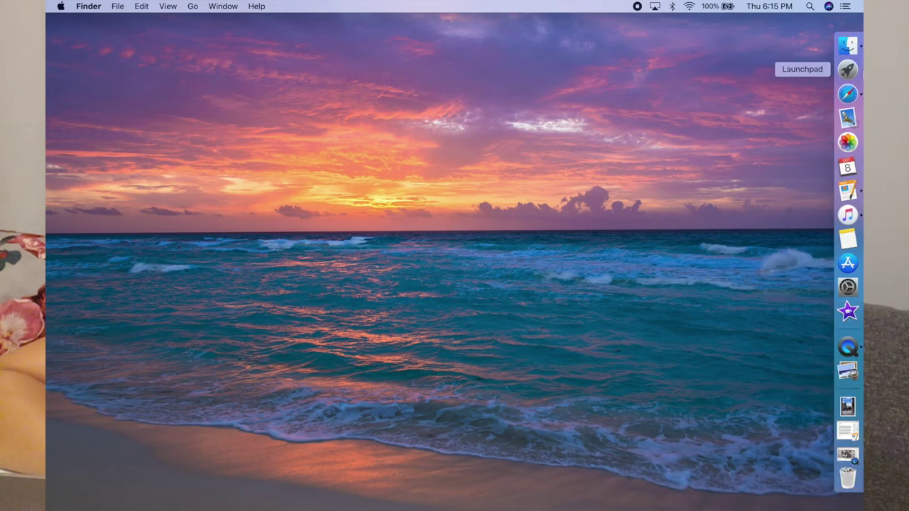
click(848, 45)
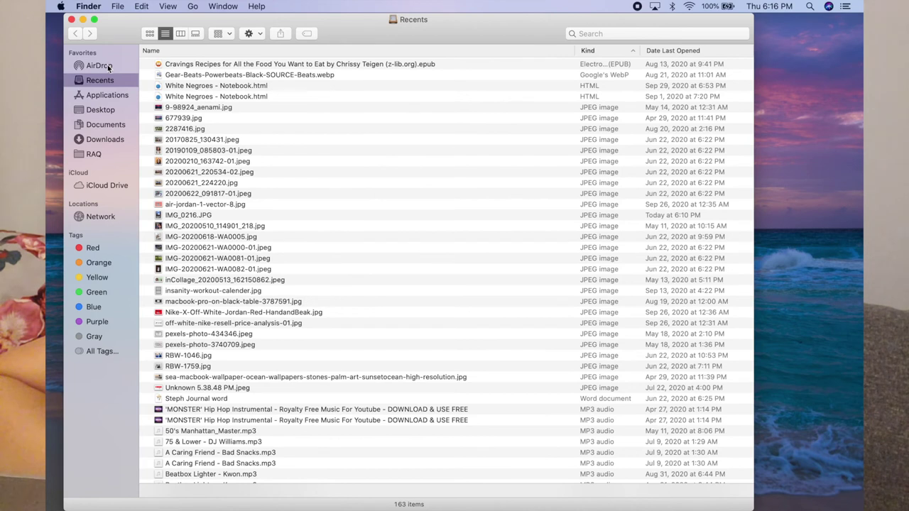
click(99, 66)
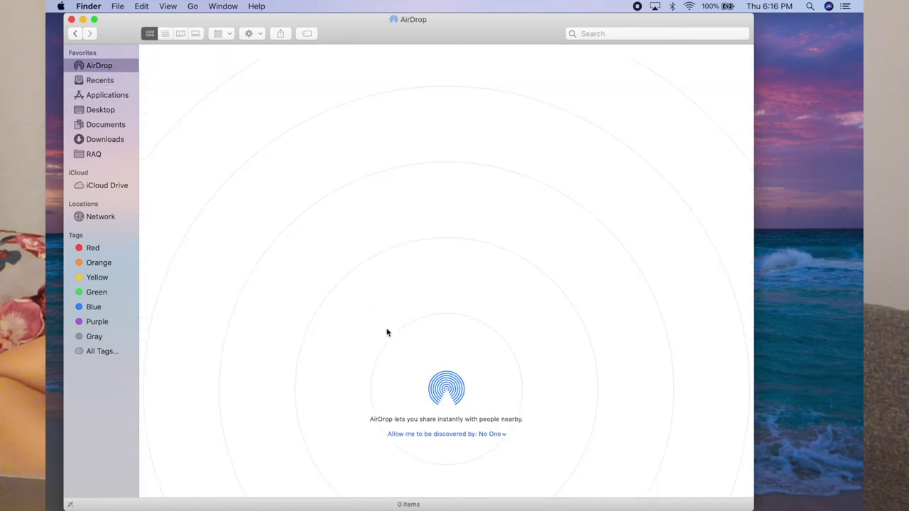
click(493, 435)
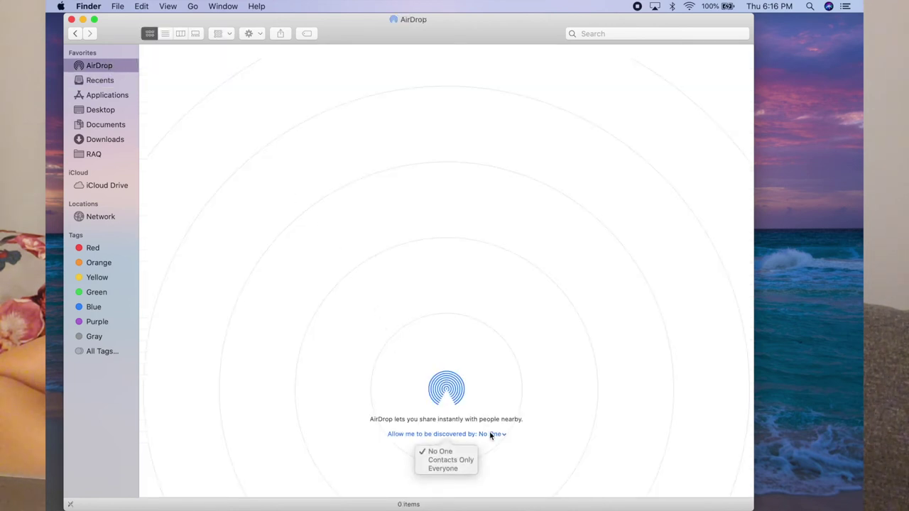
click(446, 469)
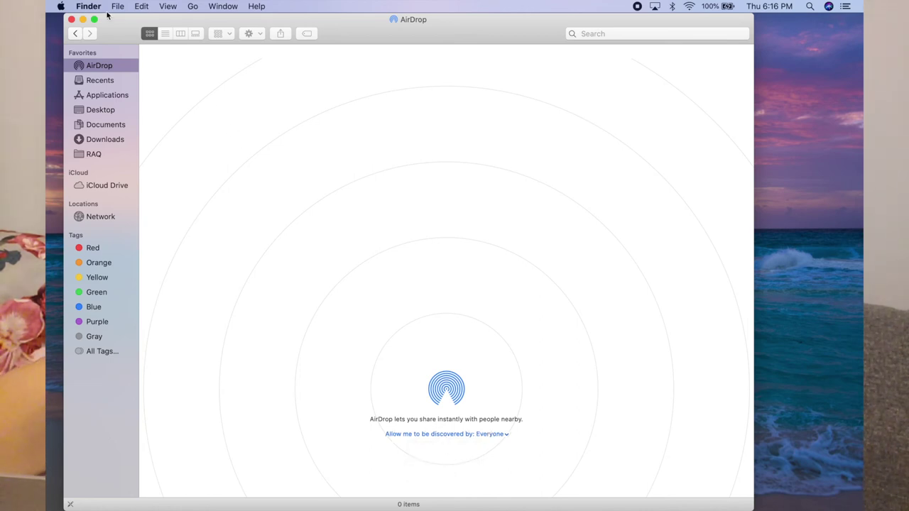
click(70, 21)
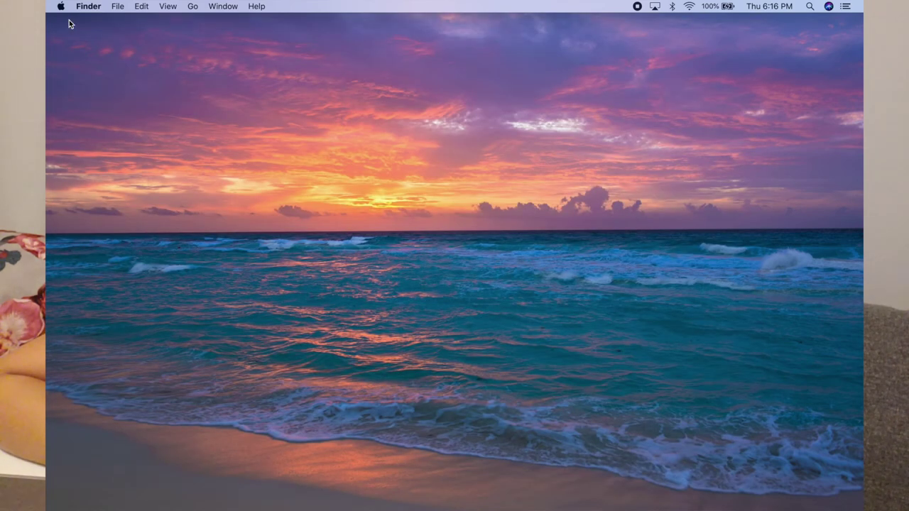